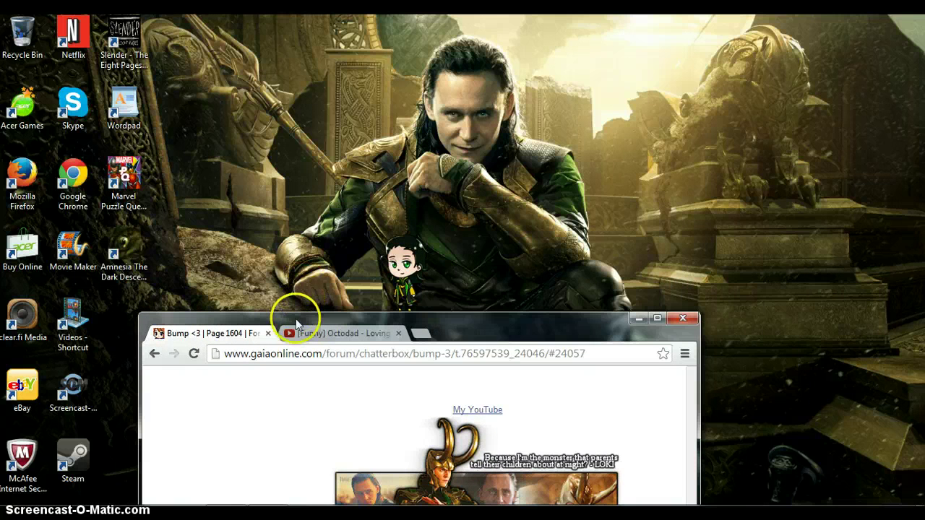
# Step: Reposition the browser window on the desktop, leaving it roughly mid-height over the wallpaper
pyautogui.moveTo(296, 327); pyautogui.dragTo(302, 151)
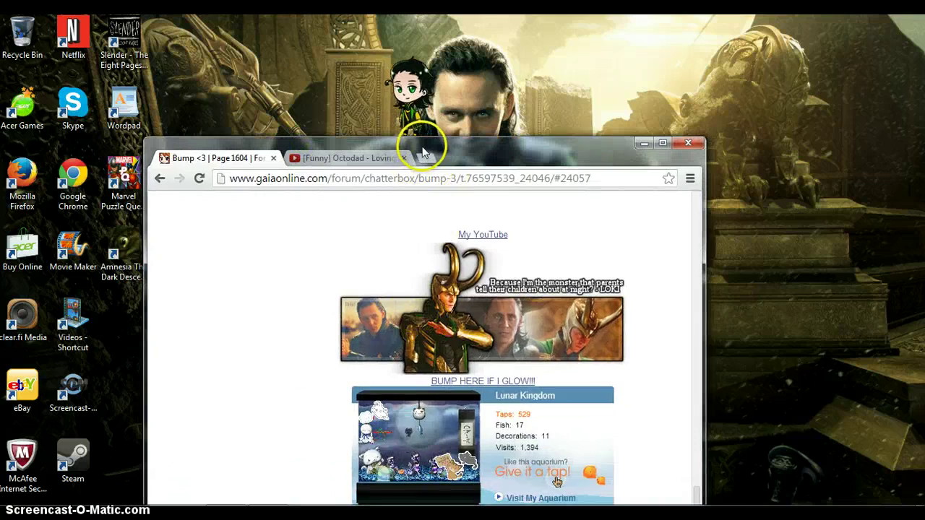
pyautogui.moveTo(424, 152); pyautogui.dragTo(438, 213)
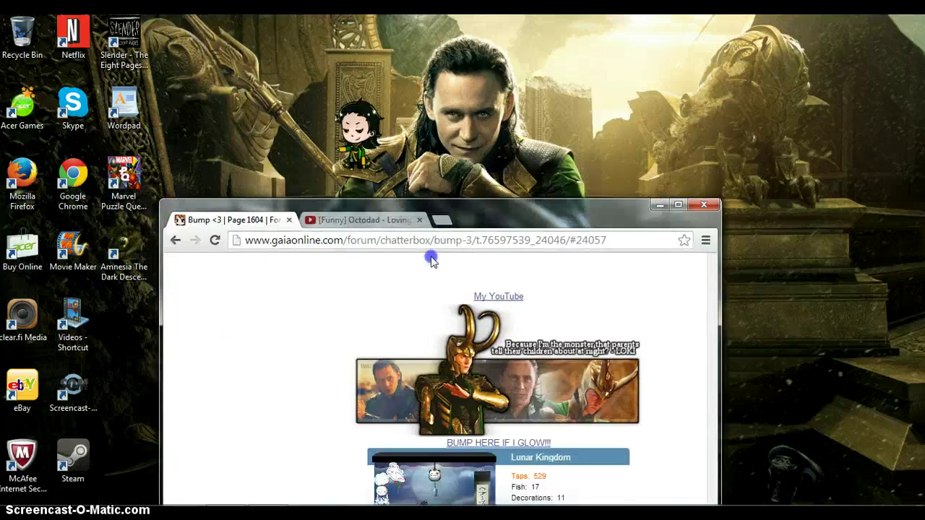
pyautogui.moveTo(430, 260); pyautogui.dragTo(431, 144)
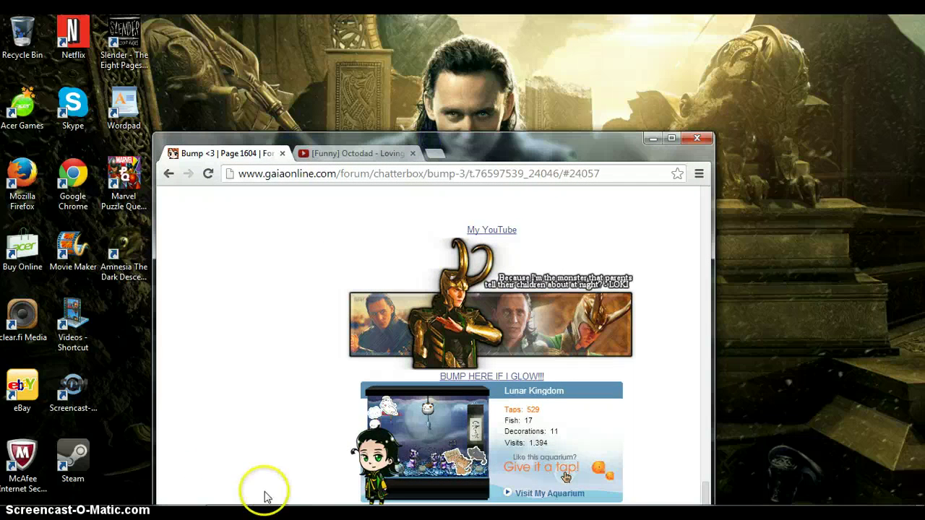
# Step: Carry the Loki desktop mascot above the browser window, and drop it back down over the web page
pyautogui.moveTo(383, 369); pyautogui.dragTo(394, 48)
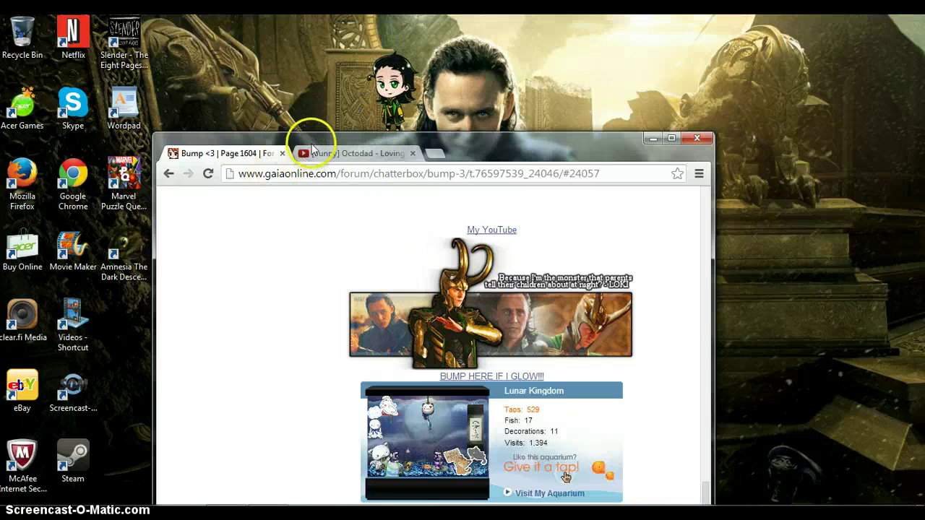
pyautogui.moveTo(397, 85); pyautogui.dragTo(247, 318)
pyautogui.click(626, 221)
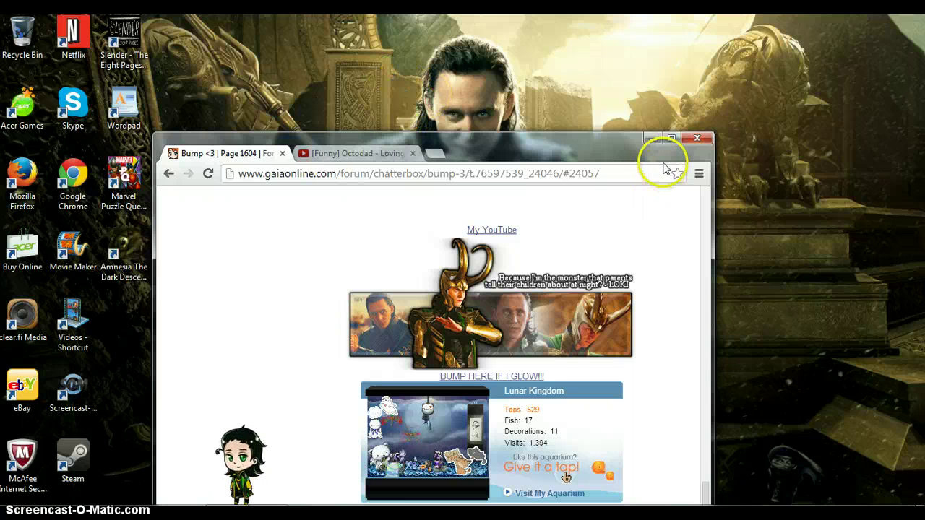
# Step: Minimize the browser window, switch to Paint with a blank canvas, and maximize its window
pyautogui.click(653, 140)
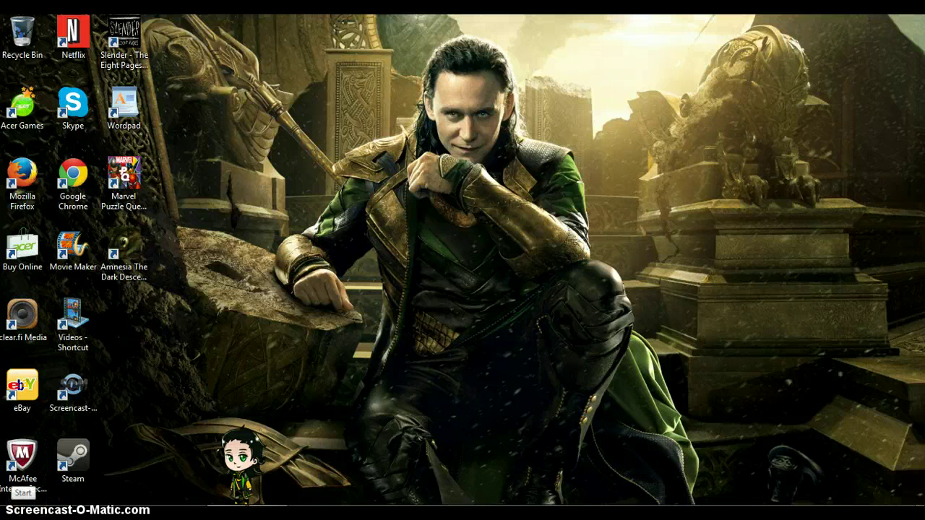
pyautogui.click(14, 502)
pyautogui.click(93, 307)
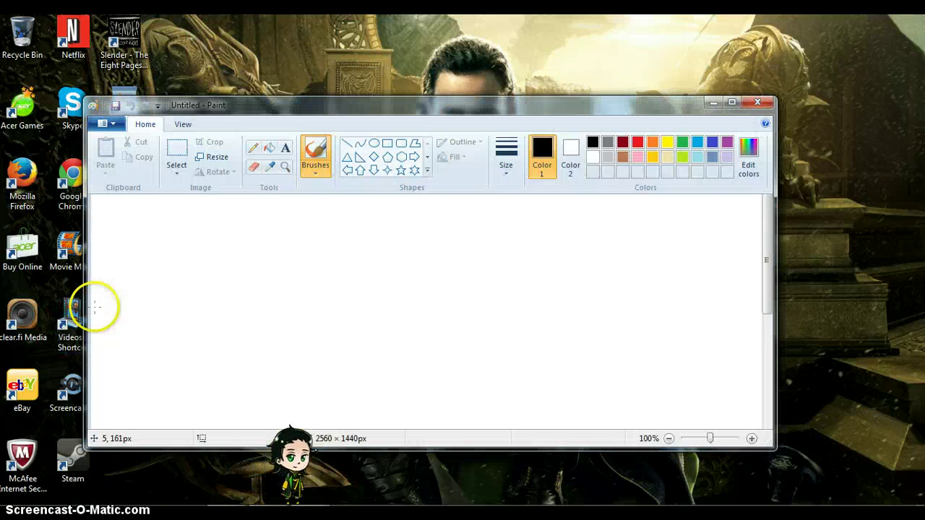
pyautogui.click(732, 102)
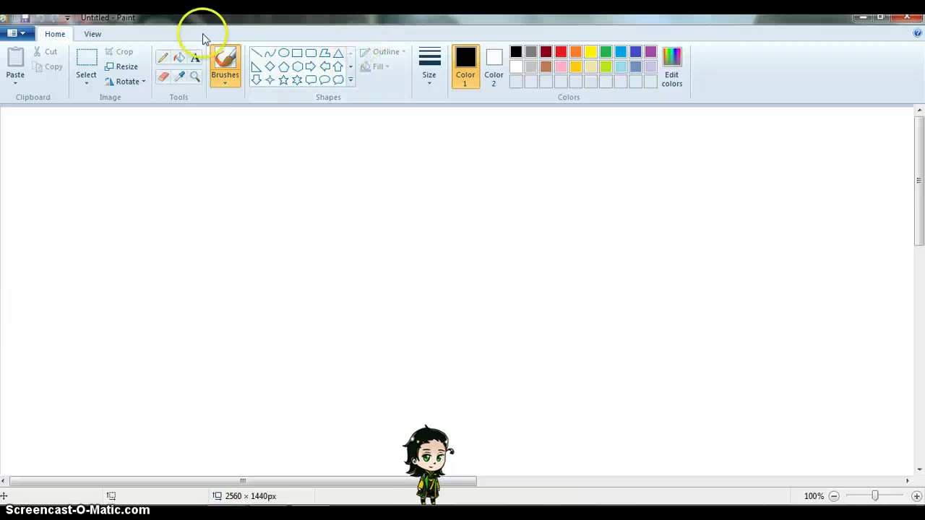
# Step: Fill the whole canvas with green from the palette using Fill with color
pyautogui.click(179, 57)
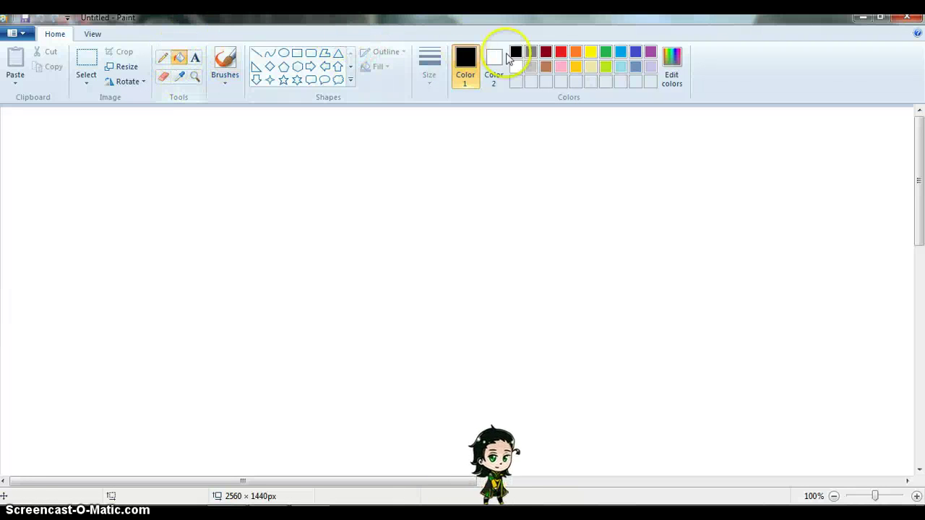
pyautogui.click(605, 52)
pyautogui.click(429, 209)
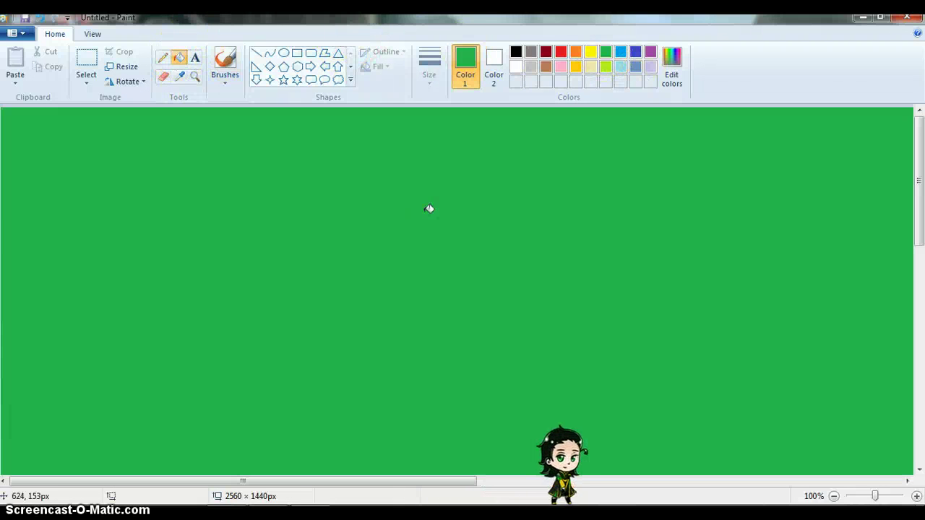
pyautogui.moveTo(419, 238); pyautogui.dragTo(398, 434)
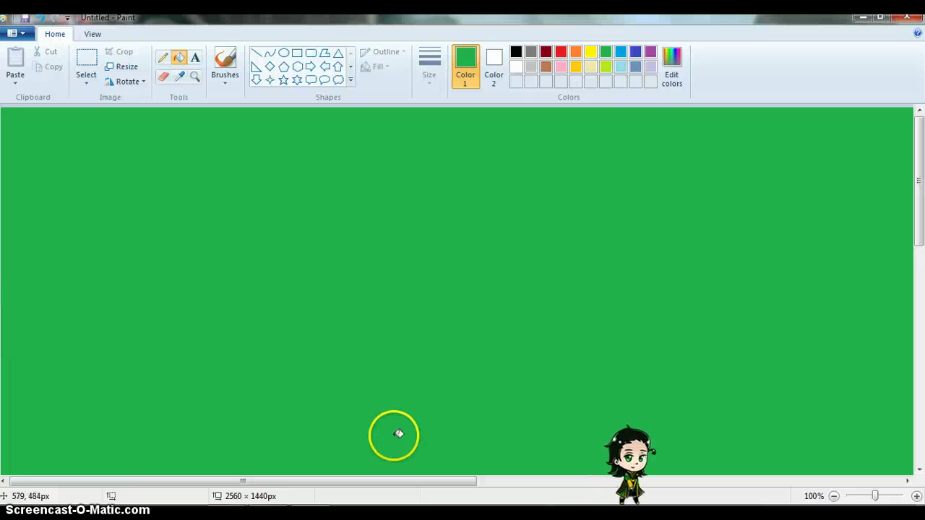
pyautogui.moveTo(917, 238)
pyautogui.mouseDown()
pyautogui.moveTo(921, 303)
pyautogui.moveTo(924, 225)
pyautogui.mouseUp()
pyautogui.scroll(5, 902, 289)
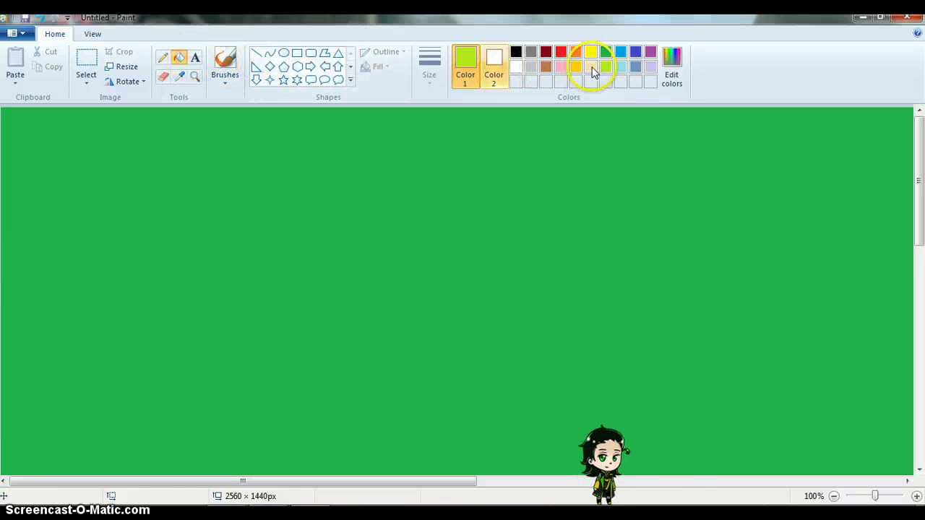
# Step: Set Color 1 to the dark green basic color with red 0, green 128, blue 64
pyautogui.click(678, 61)
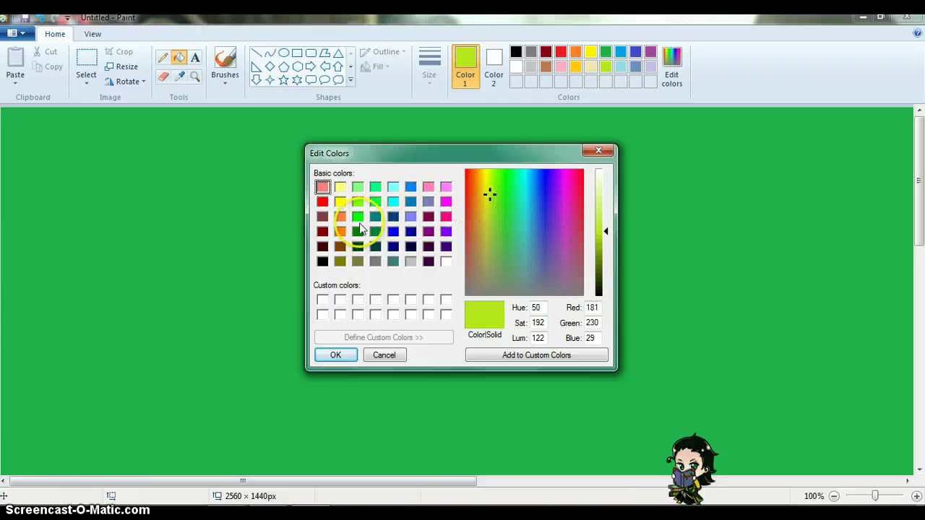
pyautogui.click(375, 231)
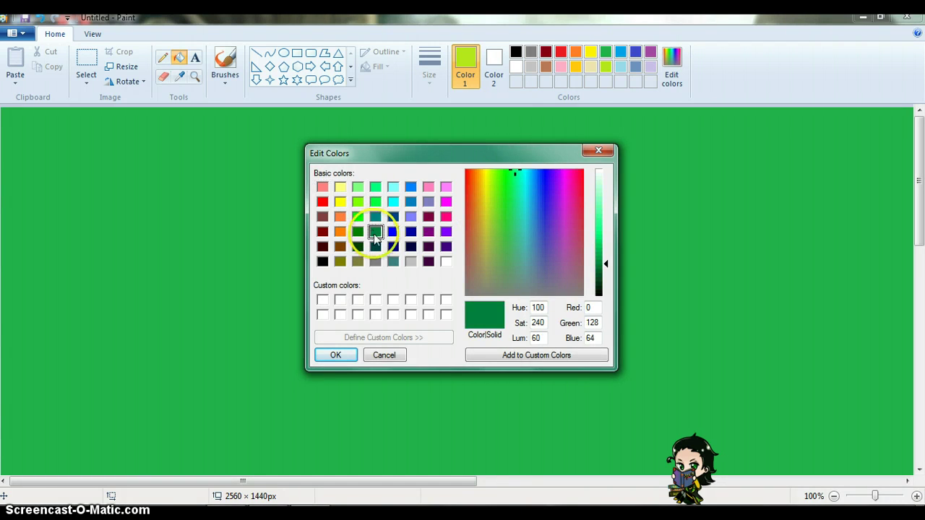
pyautogui.click(331, 355)
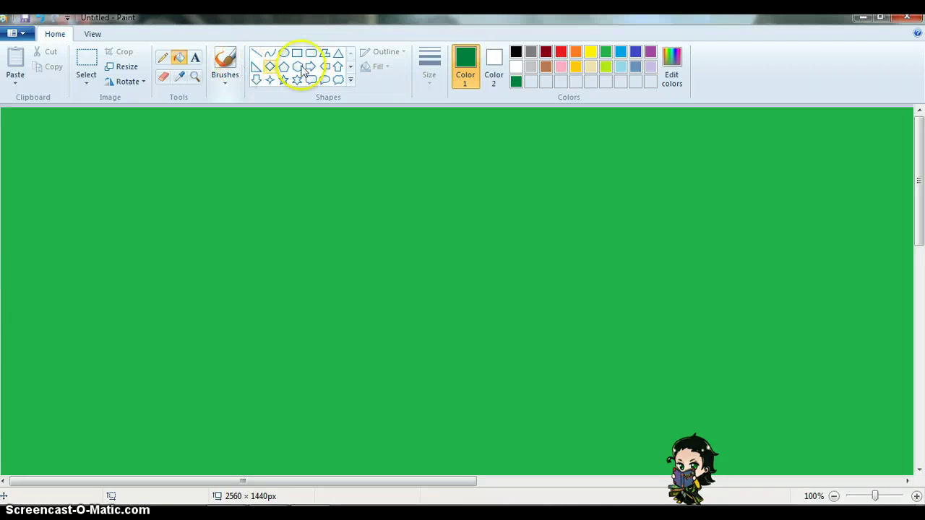
# Step: Draw a heart about 463 × 358 px on the green canvas and fill it with the dark green
pyautogui.click(352, 67)
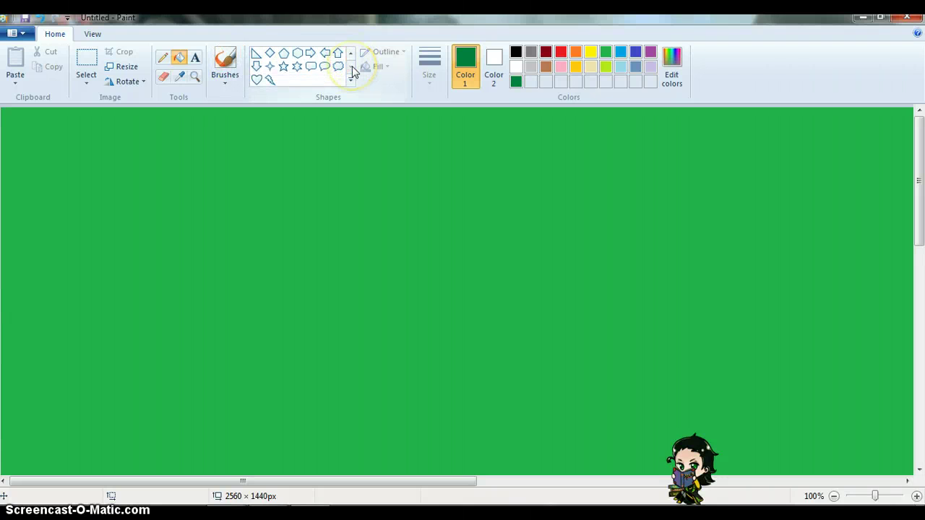
pyautogui.click(351, 54)
pyautogui.click(351, 66)
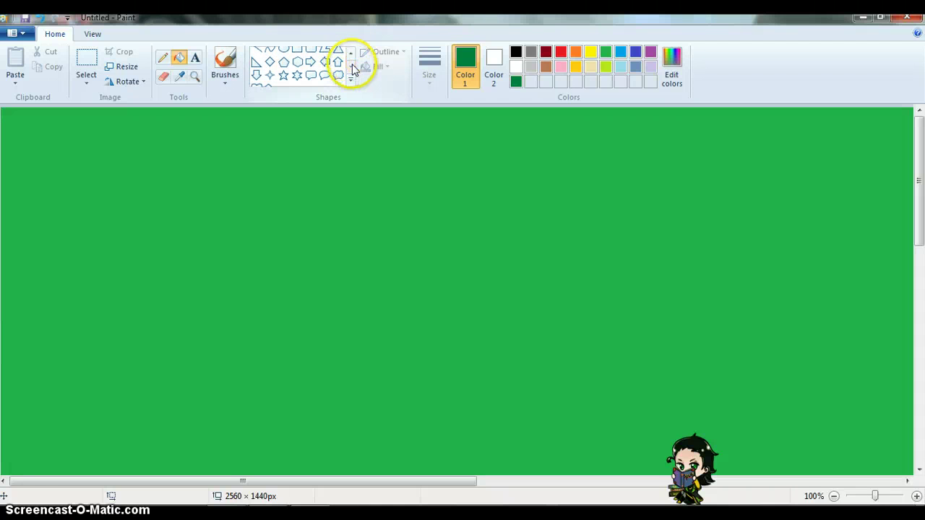
pyautogui.click(256, 80)
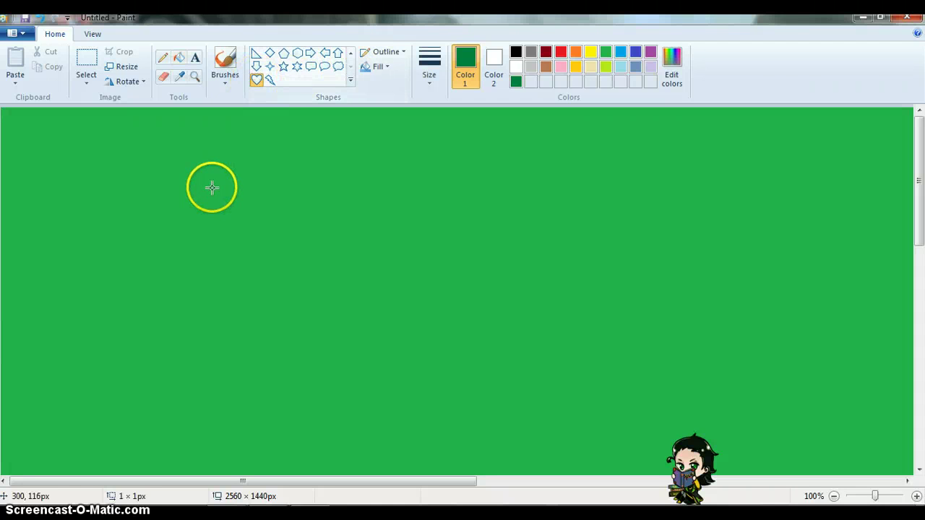
pyautogui.moveTo(203, 184); pyautogui.dragTo(520, 430)
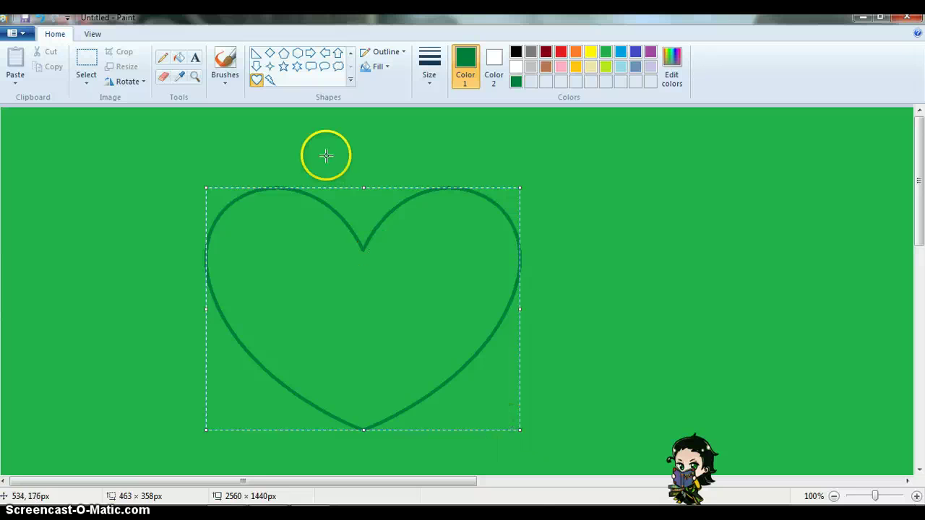
pyautogui.click(179, 58)
pyautogui.click(281, 277)
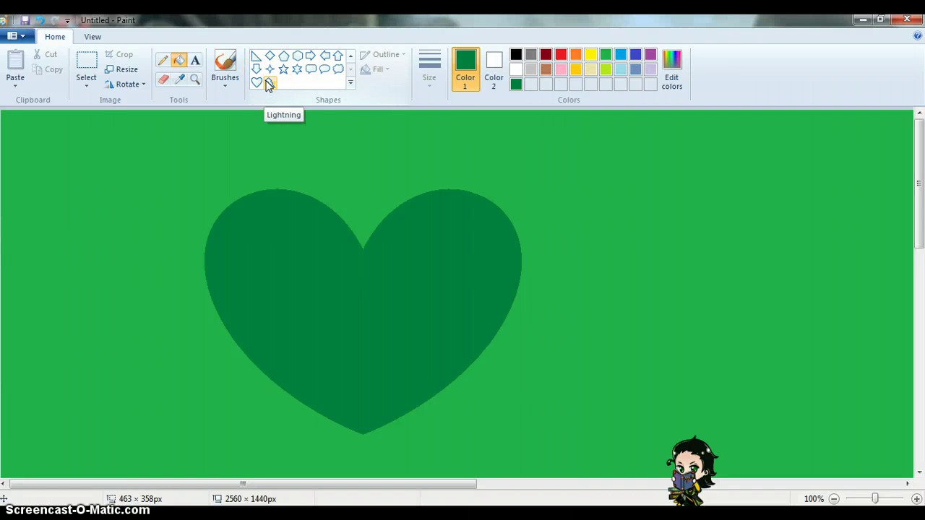
# Step: Draw a small oval callout to the lower right of the heart and widen it toward the heart
pyautogui.click(431, 114)
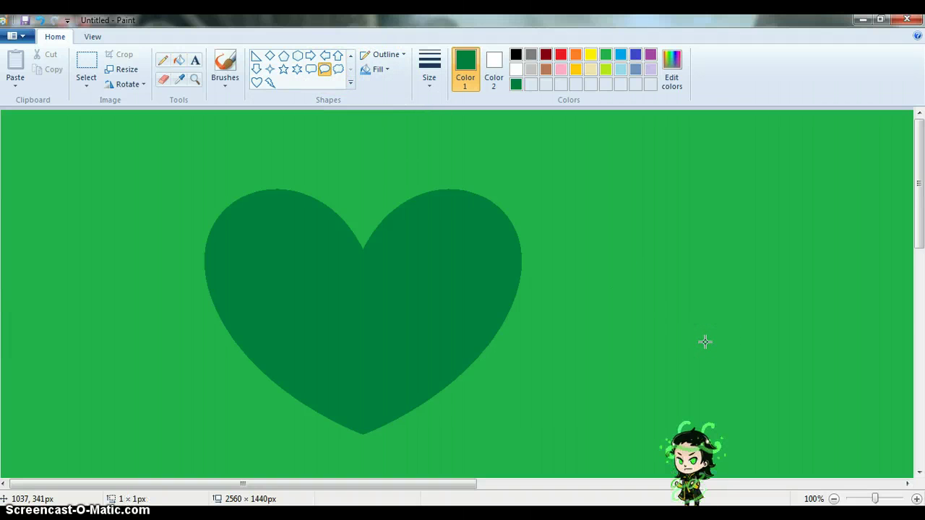
pyautogui.moveTo(705, 342); pyautogui.dragTo(755, 412)
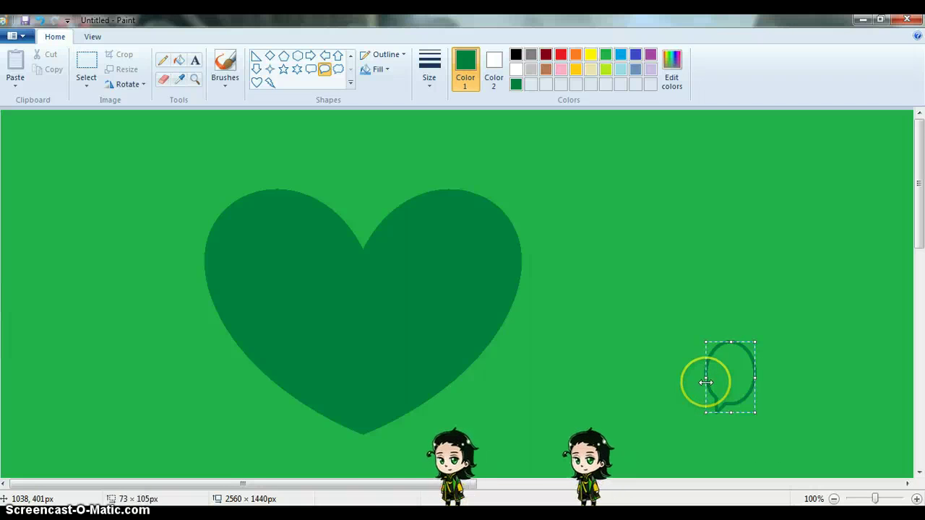
pyautogui.moveTo(706, 381); pyautogui.dragTo(660, 380)
pyautogui.click(570, 383)
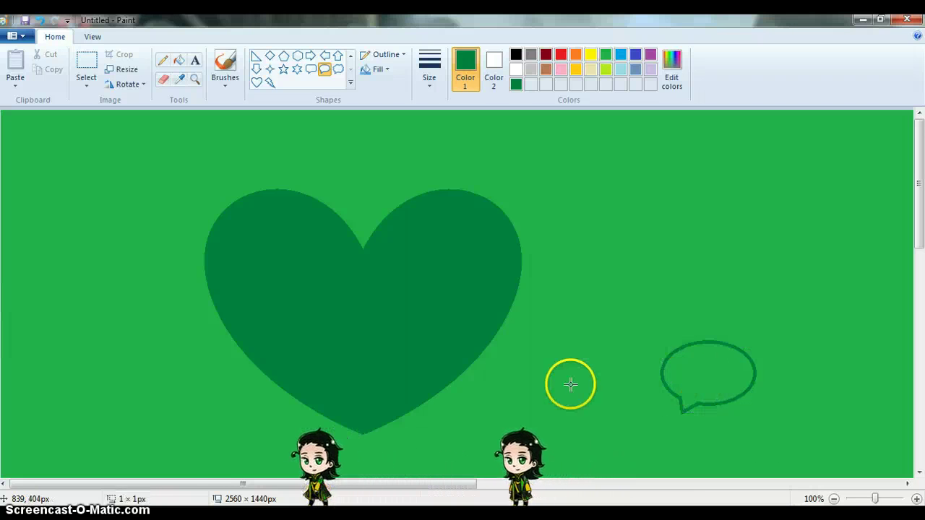
# Step: Add the black text "Kneel!" inside the oval callout and extend its text box downward
pyautogui.click(196, 61)
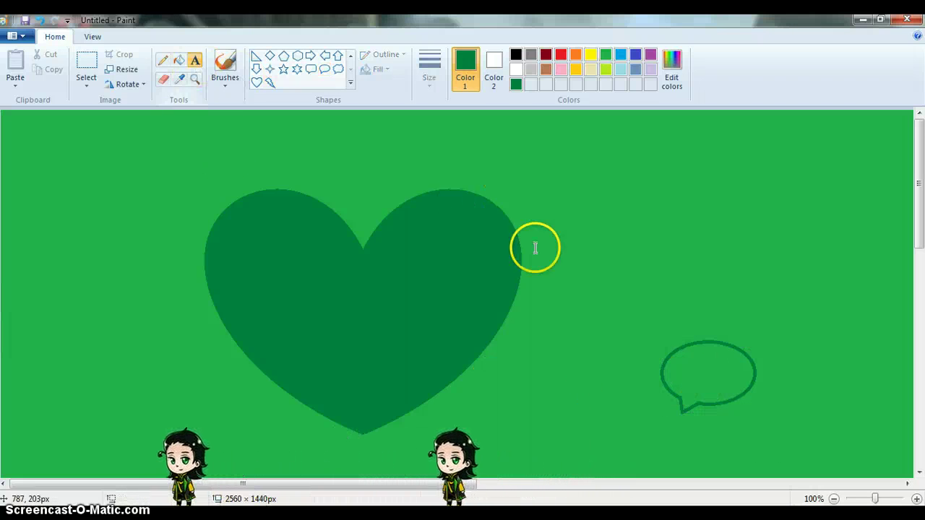
pyautogui.click(676, 367)
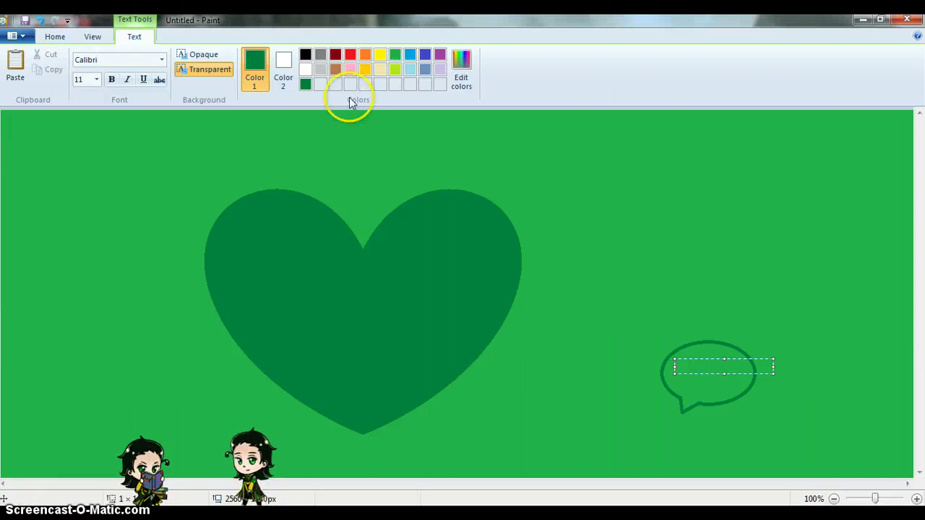
pyautogui.click(304, 55)
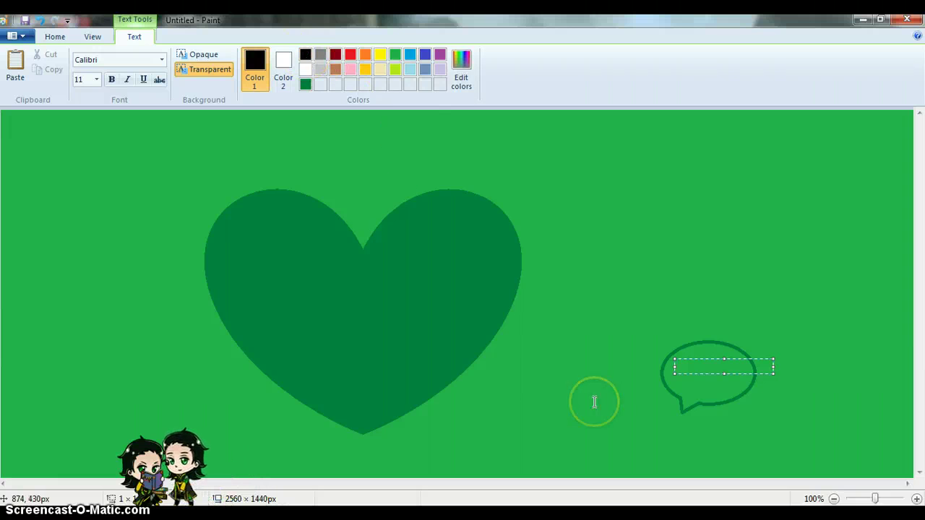
pyautogui.press('capslock')
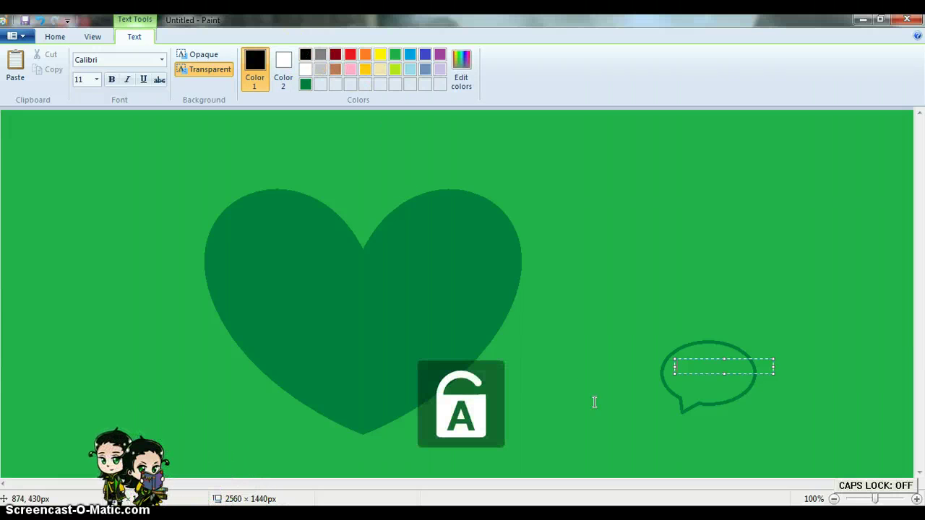
pyautogui.write('Kneel!')
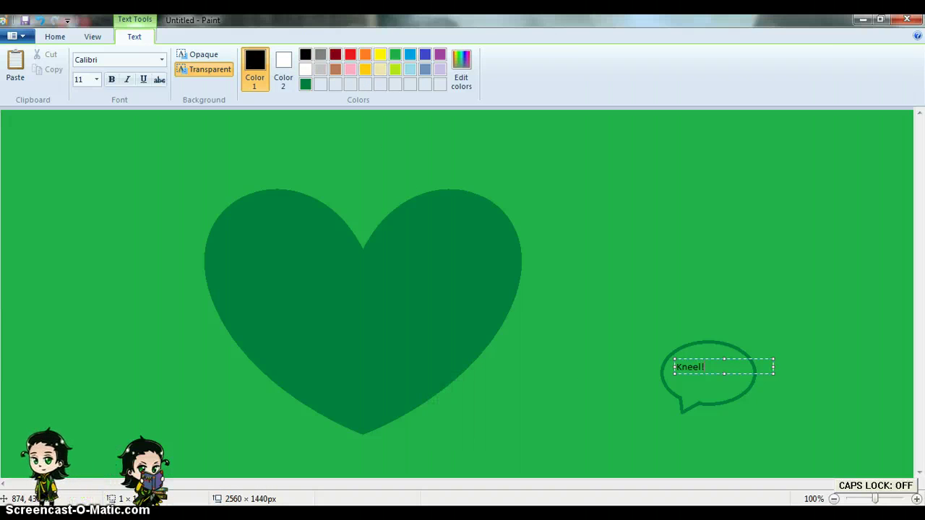
pyautogui.click(728, 398)
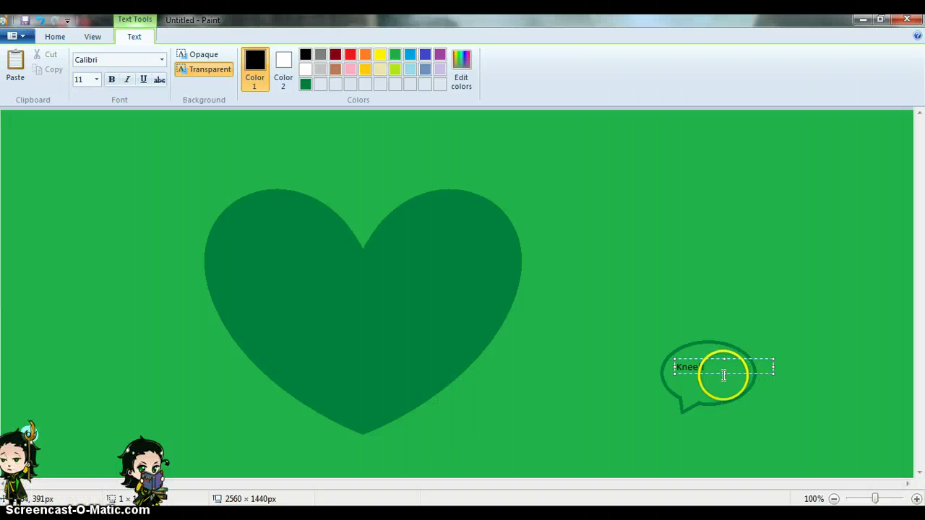
pyautogui.moveTo(725, 373); pyautogui.dragTo(727, 393)
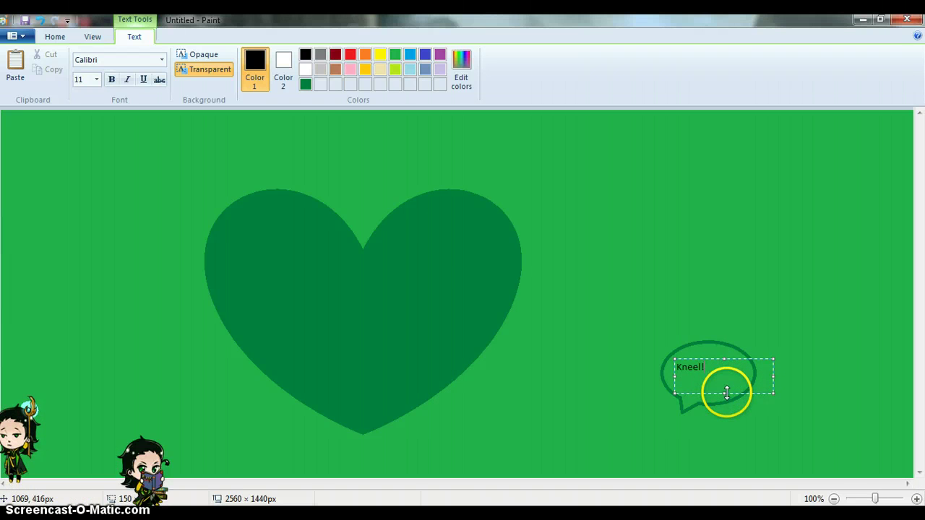
# Step: Try to enlarge the "Kneel!" text by choosing font size 14, and size 22 in its place
pyautogui.click(97, 79)
pyautogui.click(91, 153)
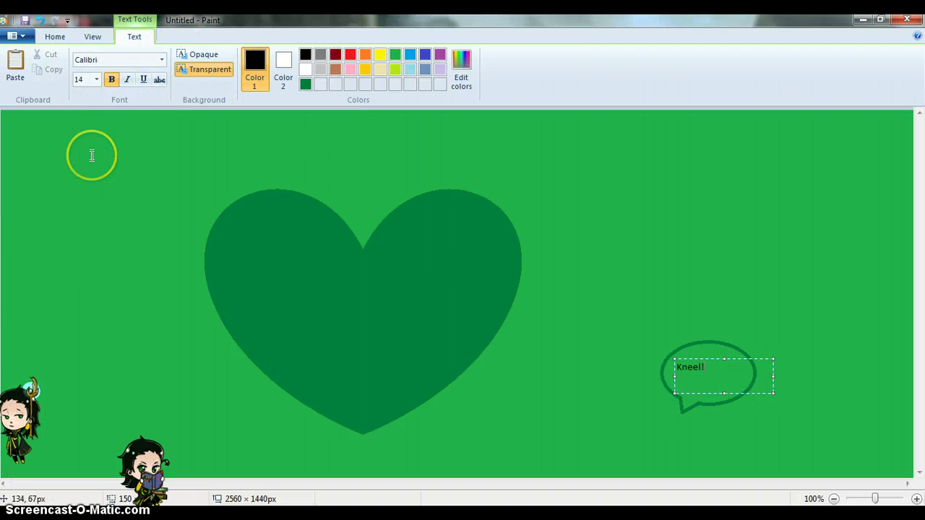
pyautogui.click(98, 79)
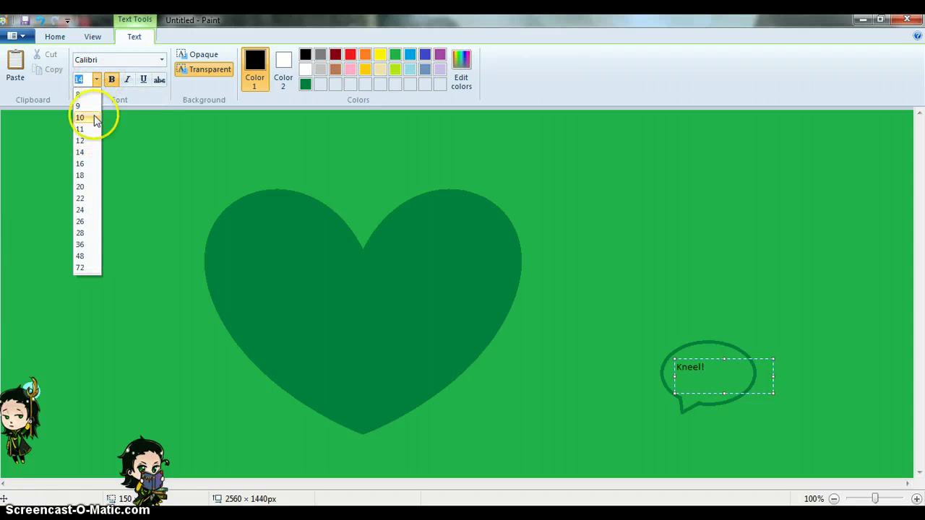
pyautogui.click(88, 198)
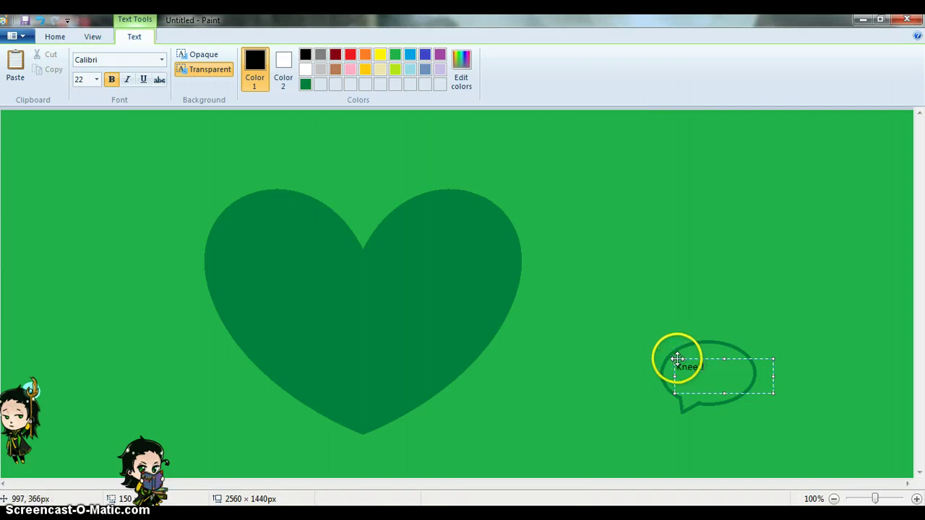
# Step: Enlarge the "Kneel!" text box to about 254 × 112 px and make the text bold at size 22
pyautogui.moveTo(672, 355); pyautogui.dragTo(600, 317)
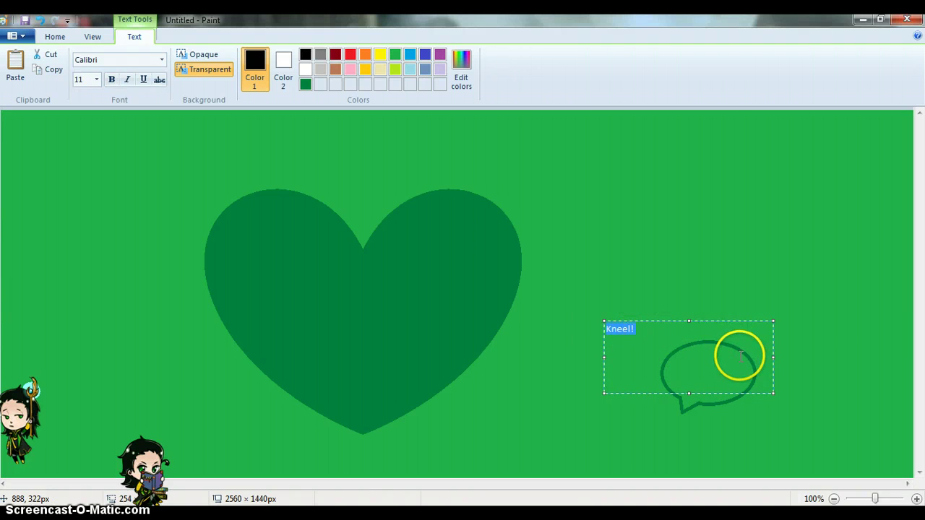
pyautogui.click(110, 80)
pyautogui.click(97, 78)
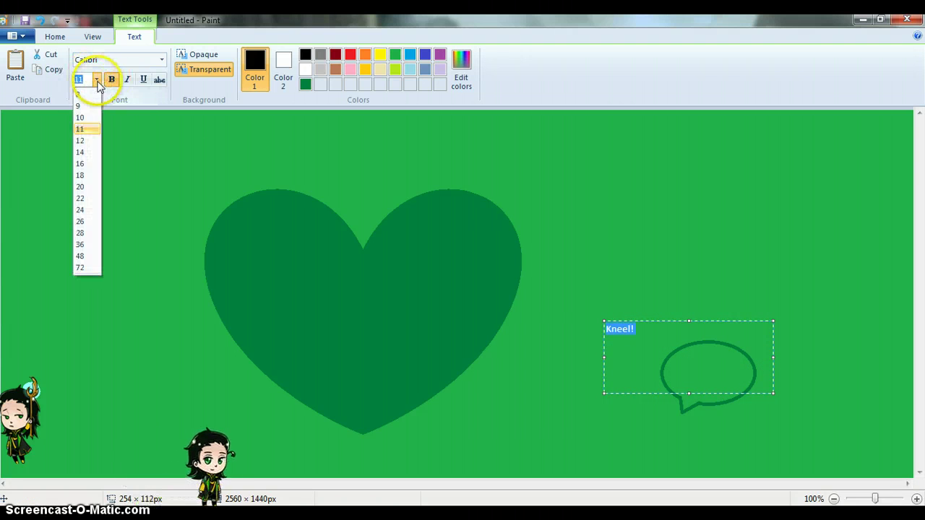
pyautogui.rightClick(89, 198)
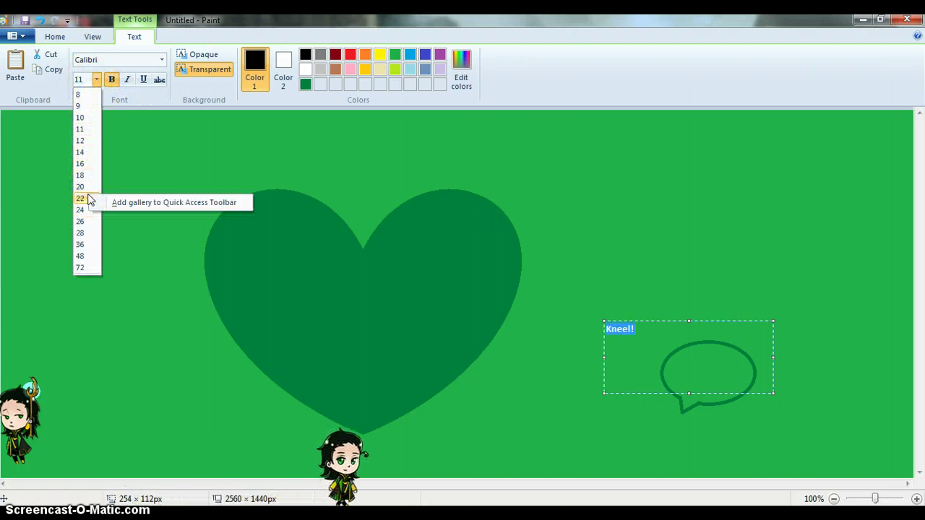
pyautogui.click(80, 198)
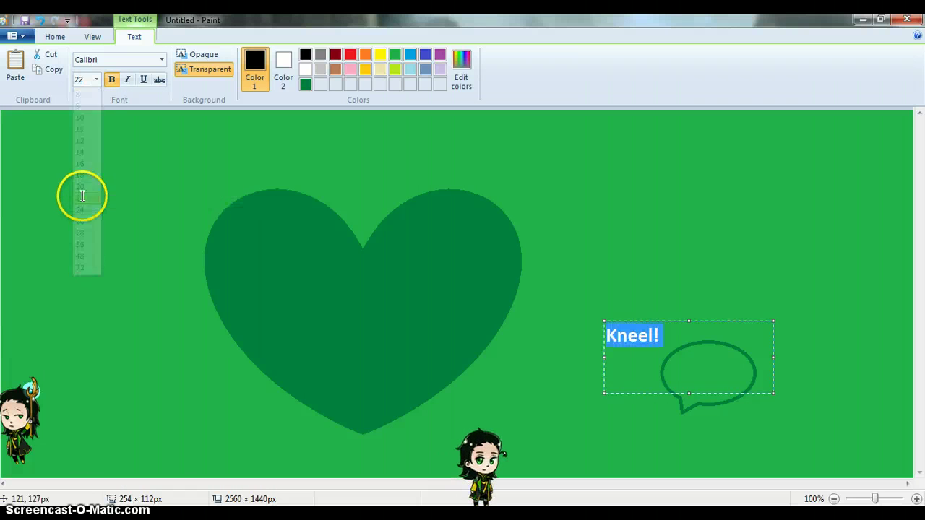
# Step: Move the "Kneel!" text into the middle of the oval callout and commit it to the canvas
pyautogui.click(679, 371)
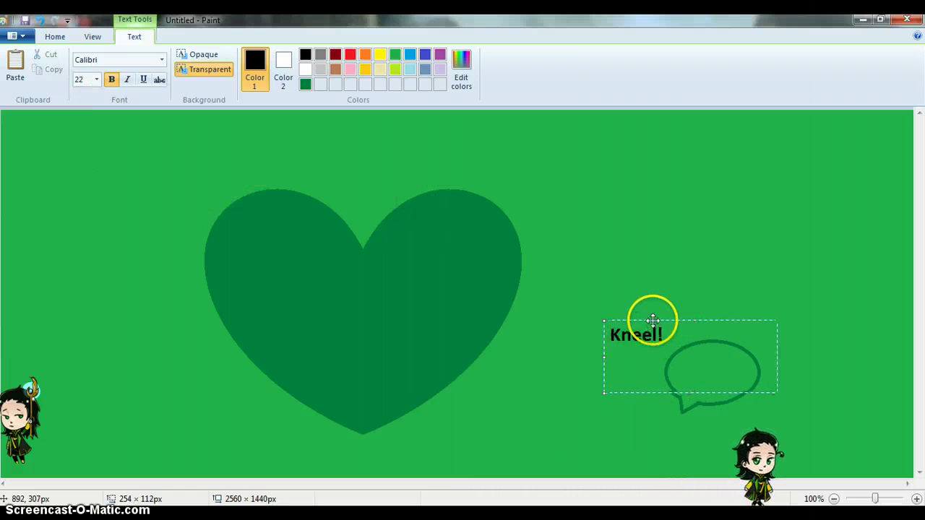
pyautogui.moveTo(653, 320); pyautogui.dragTo(728, 359)
pyautogui.click(633, 344)
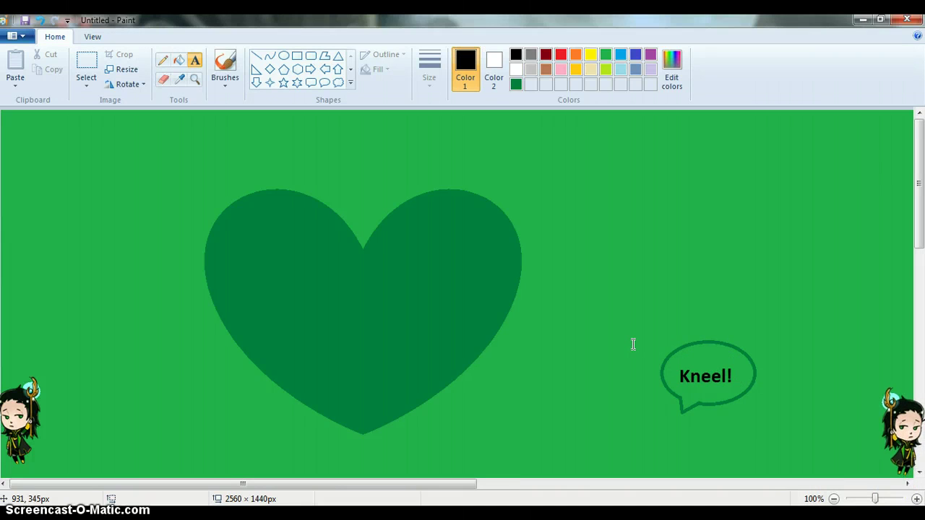
# Step: Place one desktop mascot just below the speech bubble and dismiss the mascot beside the heart's lower left
pyautogui.click(870, 361)
pyautogui.moveTo(886, 366); pyautogui.dragTo(651, 394)
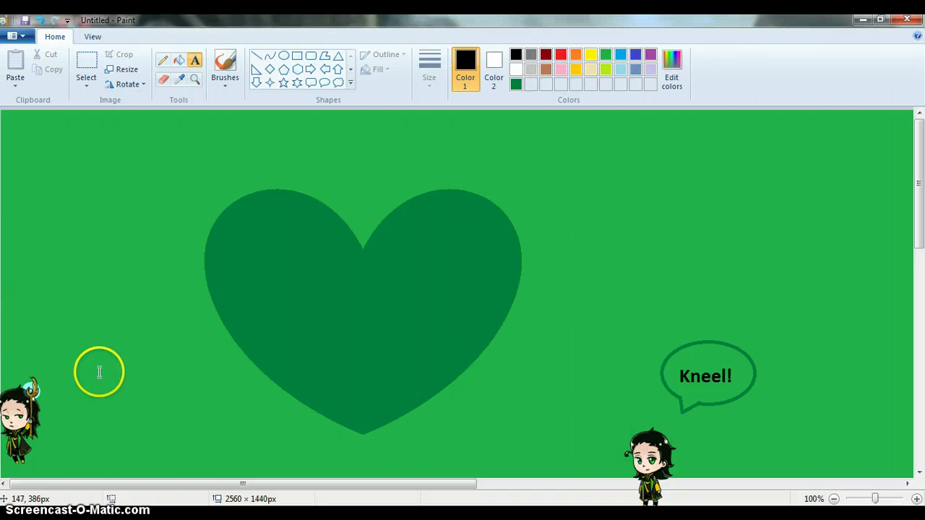
pyautogui.rightClick(27, 406)
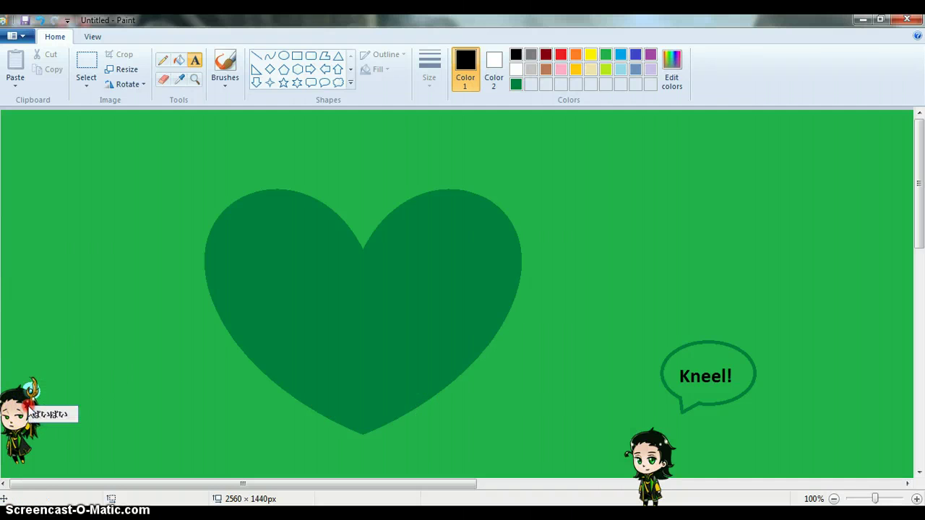
pyautogui.click(196, 118)
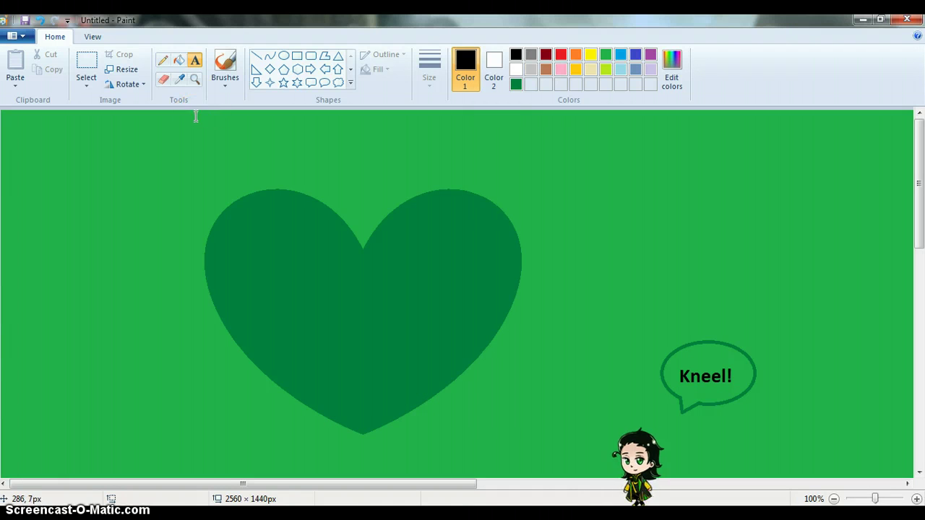
# Step: Handwrite "I Love Loki" in black on two lines inside the heart with a calligraphy brush
pyautogui.click(163, 60)
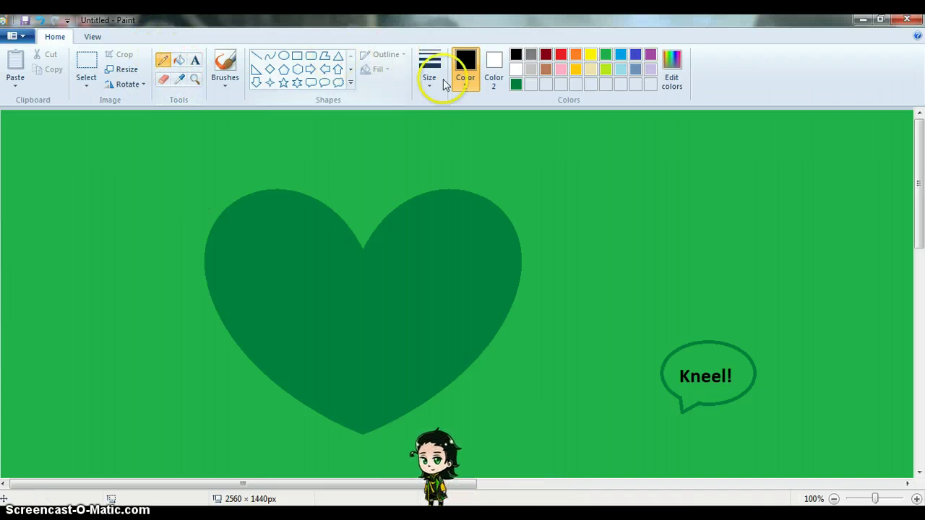
pyautogui.click(225, 72)
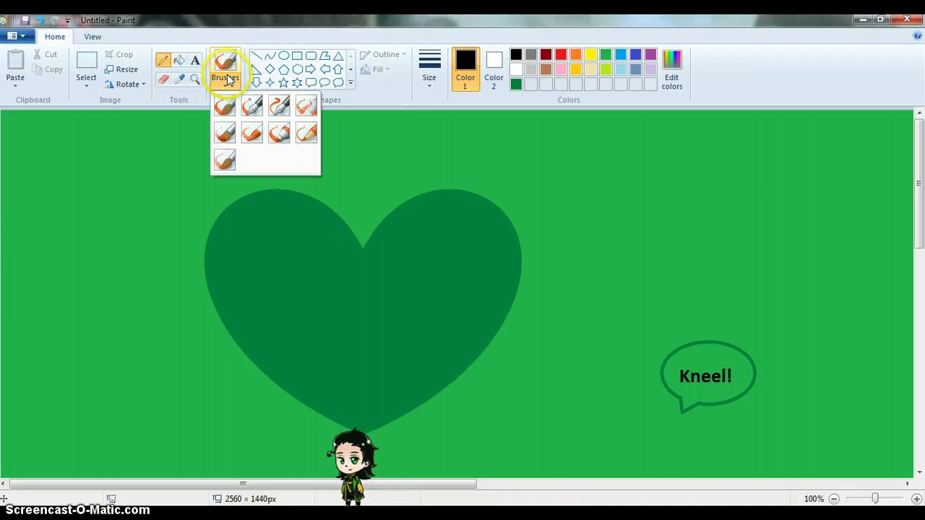
pyautogui.click(252, 107)
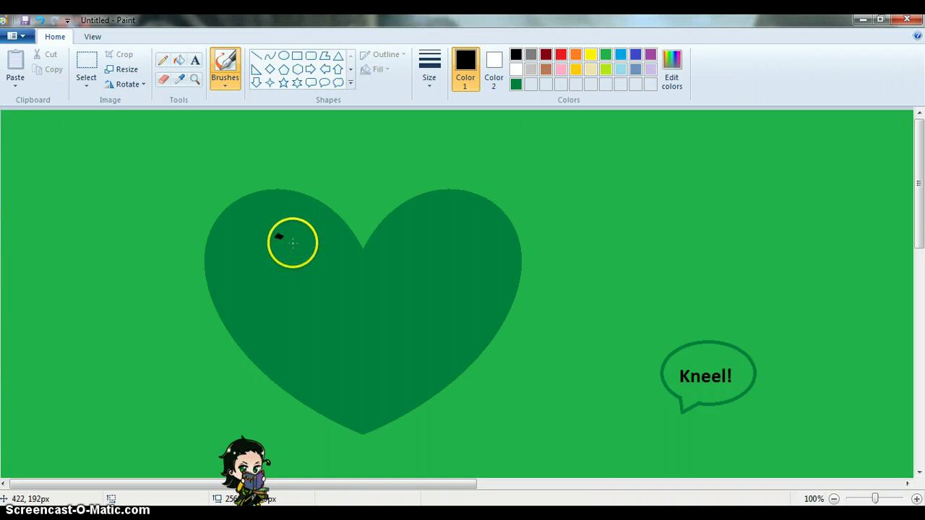
pyautogui.moveTo(293, 243); pyautogui.dragTo(287, 296)
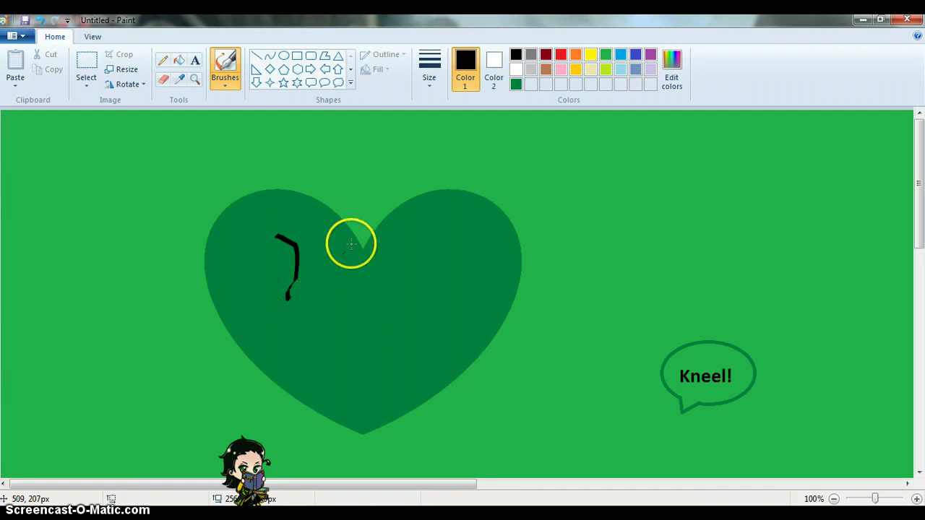
pyautogui.moveTo(336, 255); pyautogui.dragTo(349, 283)
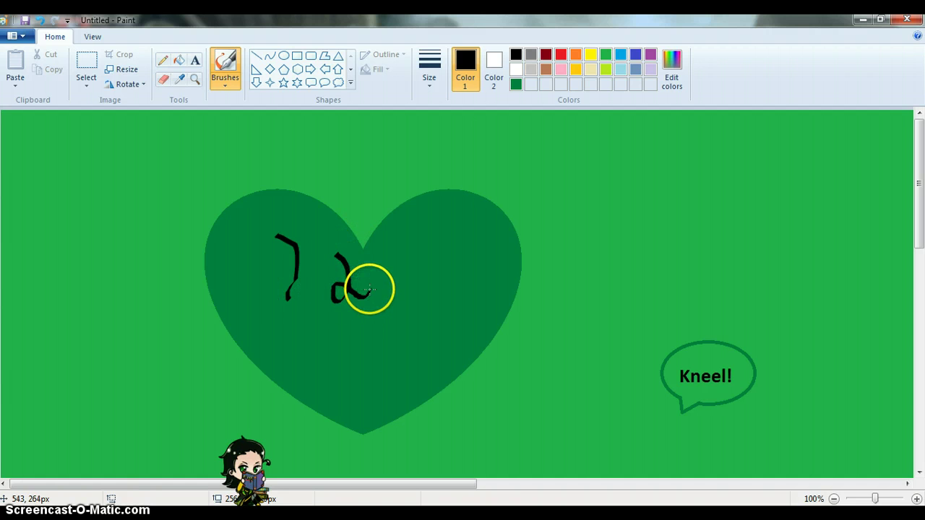
pyautogui.moveTo(383, 291)
pyautogui.mouseDown()
pyautogui.moveTo(400, 266)
pyautogui.moveTo(412, 286)
pyautogui.moveTo(414, 266)
pyautogui.moveTo(436, 280)
pyautogui.mouseUp()
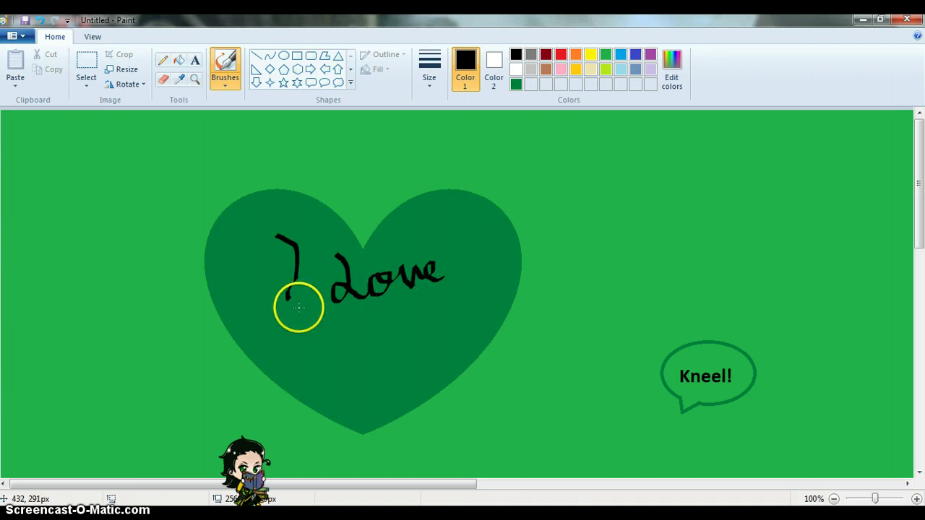
pyautogui.moveTo(279, 322)
pyautogui.mouseDown()
pyautogui.moveTo(293, 360)
pyautogui.moveTo(282, 364)
pyautogui.moveTo(279, 351)
pyautogui.moveTo(322, 345)
pyautogui.mouseUp()
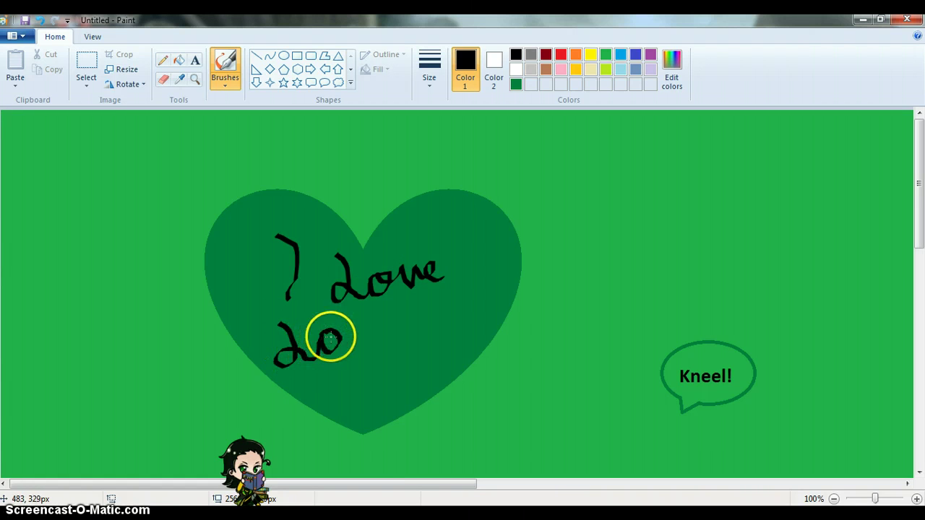
pyautogui.moveTo(361, 309); pyautogui.dragTo(361, 334)
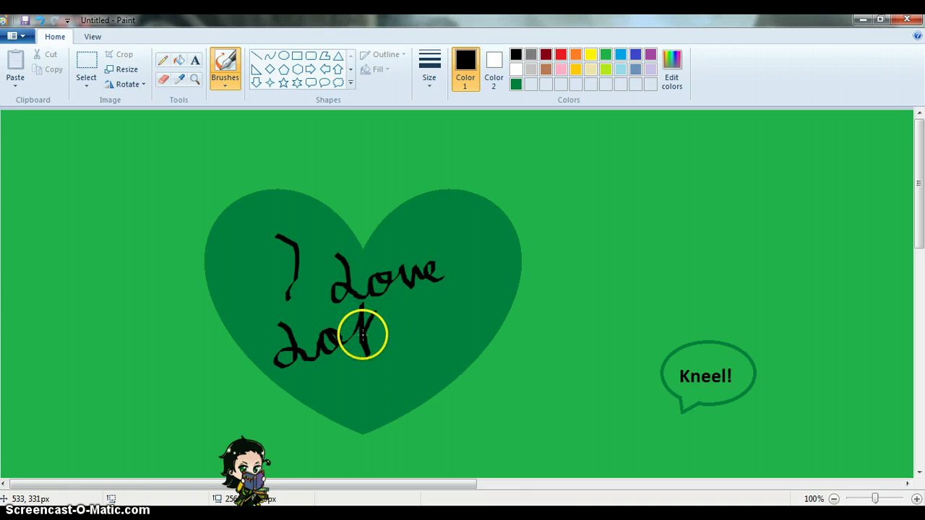
pyautogui.moveTo(396, 326); pyautogui.dragTo(407, 342)
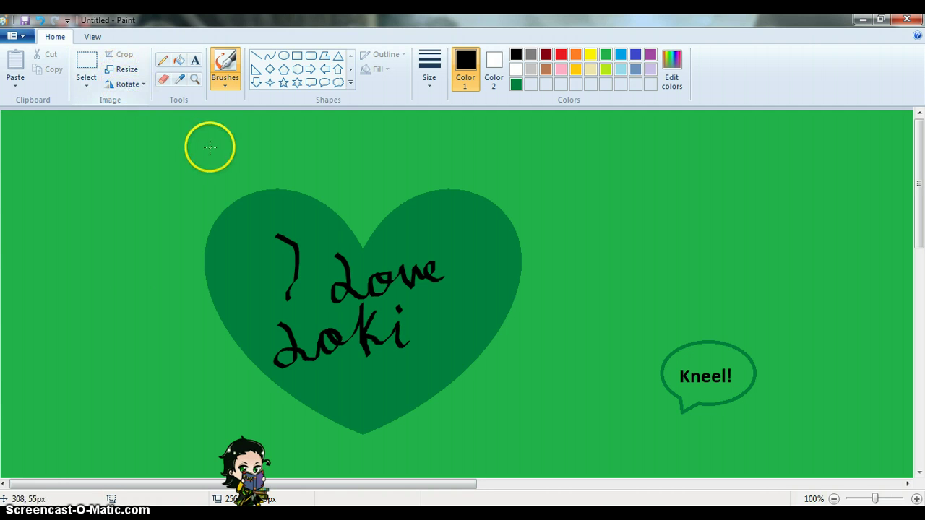
# Step: Draw a yellow lightning bolt about 152 × 164 px to the upper left of the heart and fill it with yellow
pyautogui.click(350, 72)
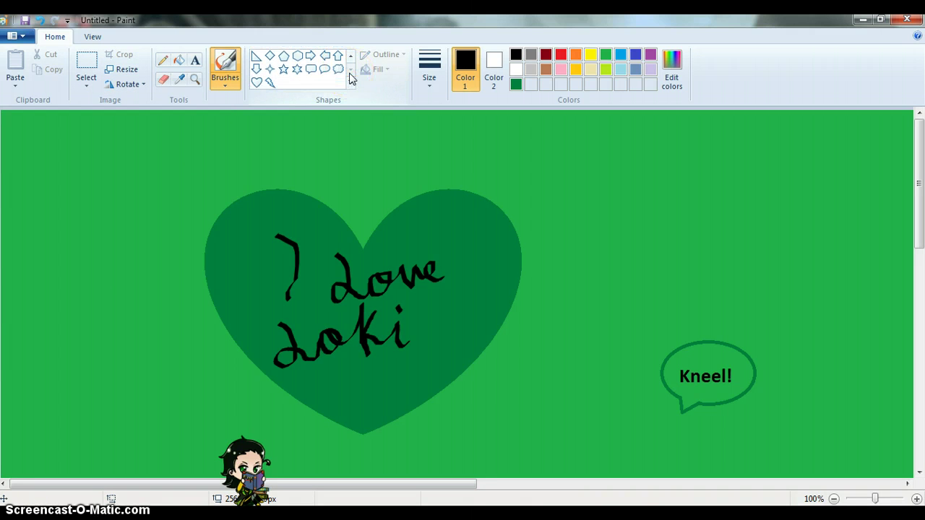
pyautogui.click(270, 82)
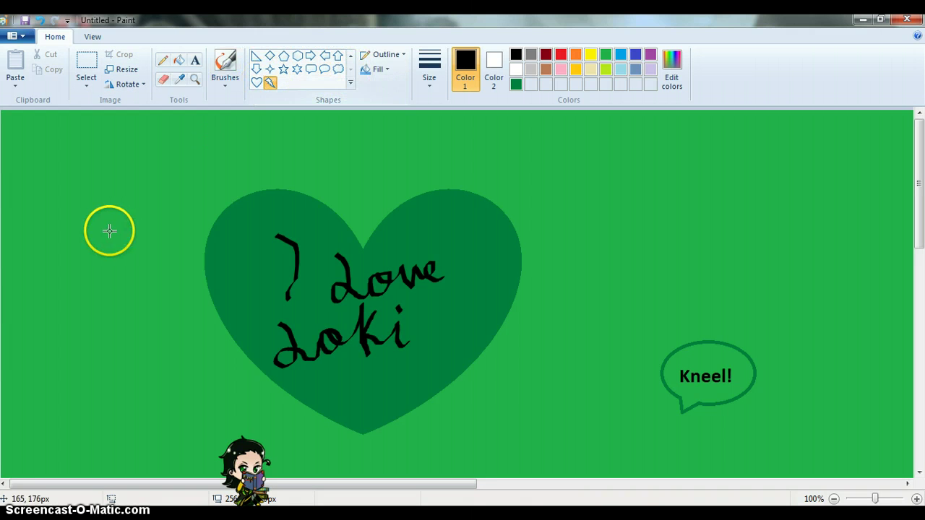
pyautogui.click(590, 54)
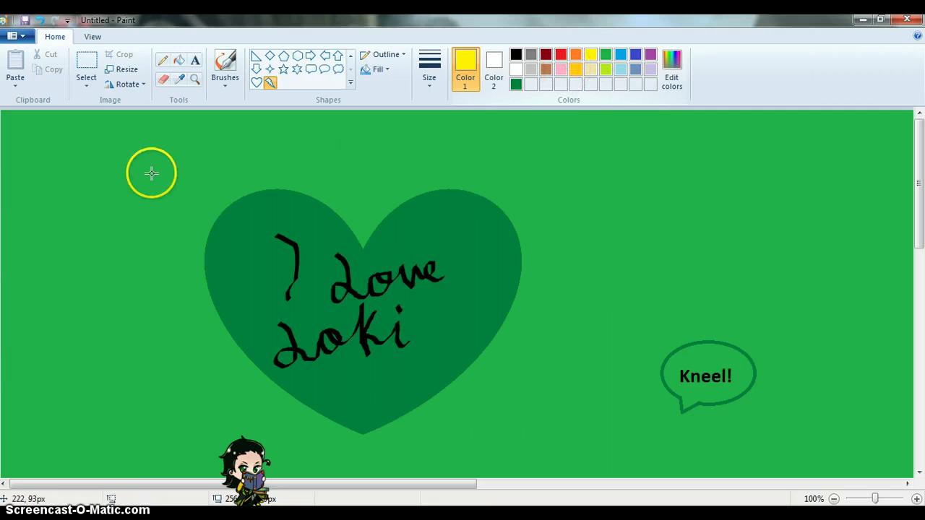
pyautogui.moveTo(76, 164); pyautogui.dragTo(181, 273)
pyautogui.click(177, 61)
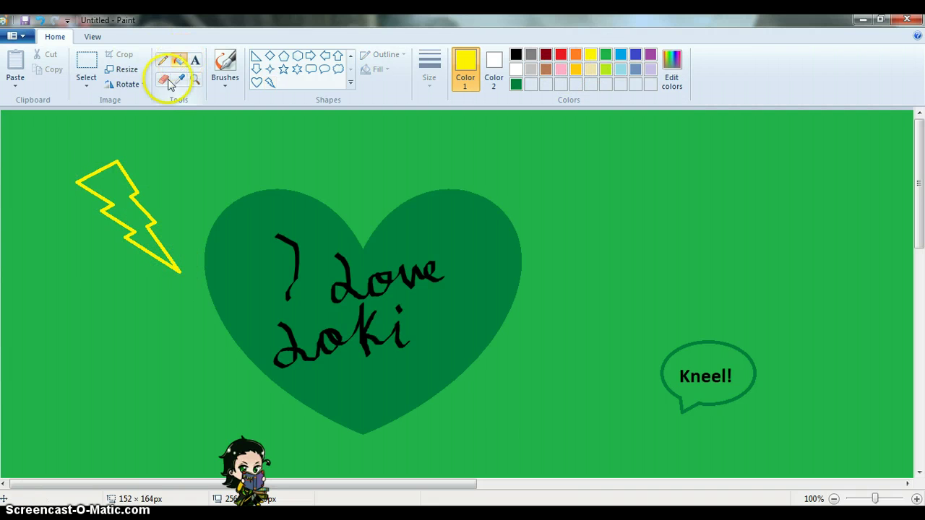
pyautogui.click(112, 170)
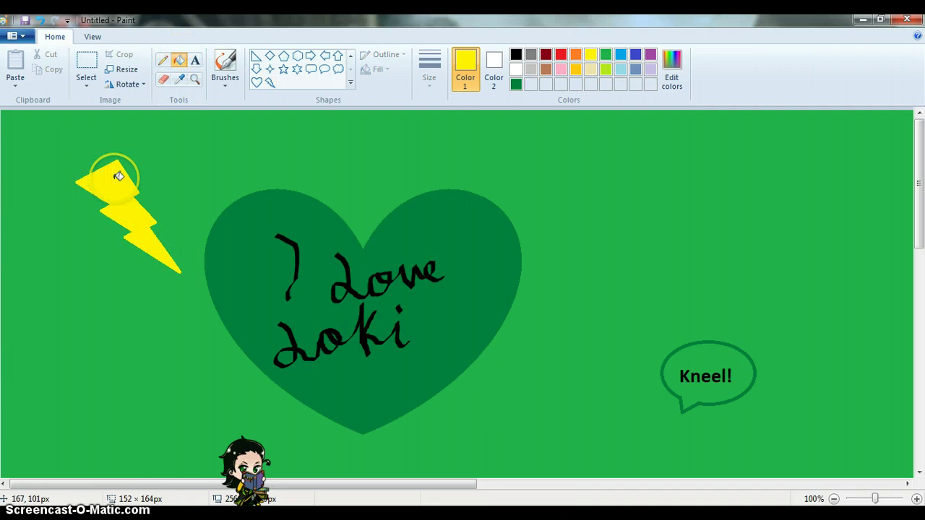
pyautogui.click(194, 62)
pyautogui.click(166, 66)
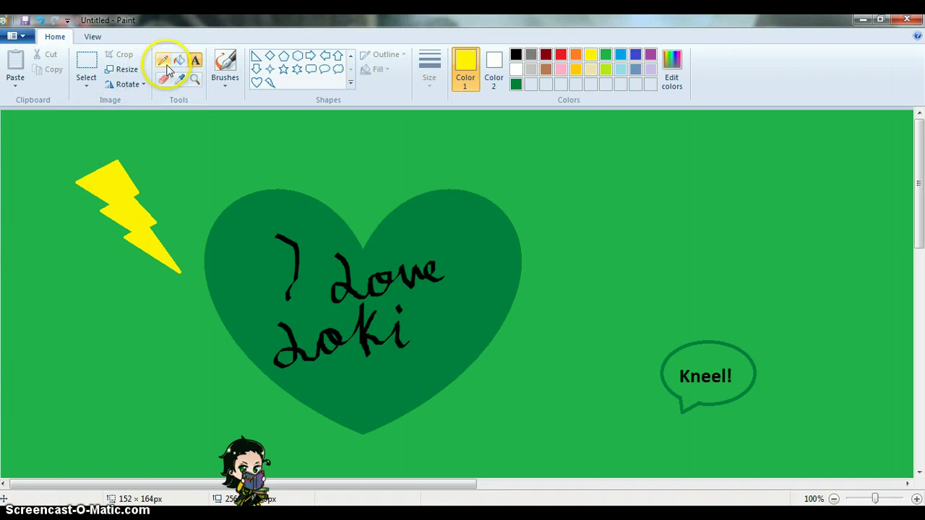
pyautogui.click(225, 71)
pyautogui.click(225, 79)
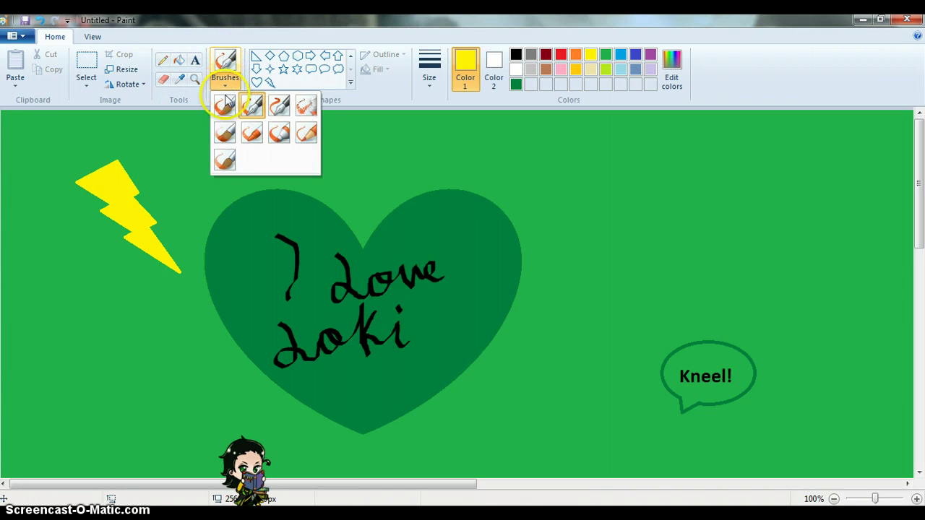
pyautogui.click(222, 103)
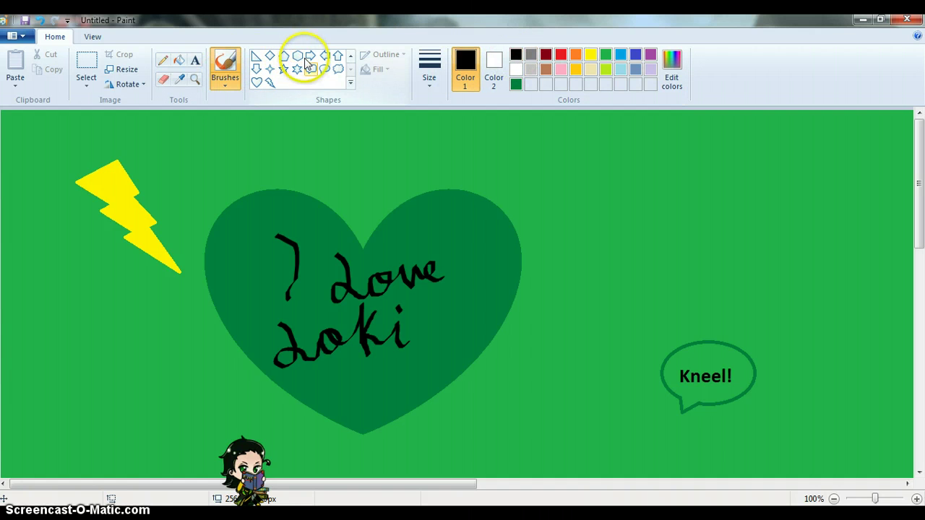
# Step: Draw two narrow upright black ovals side by side above the lightning bolt, about 40 × 93 px and 35 × 93 px
pyautogui.click(350, 55)
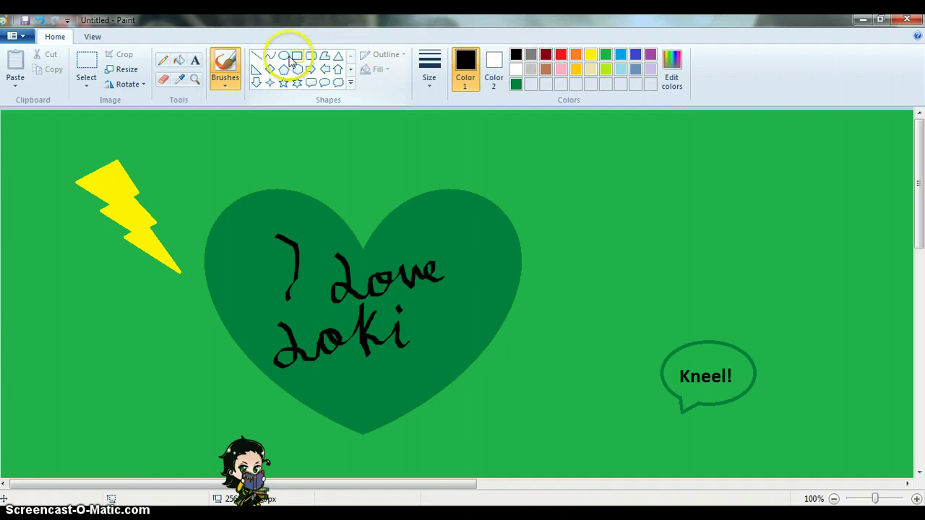
pyautogui.click(283, 56)
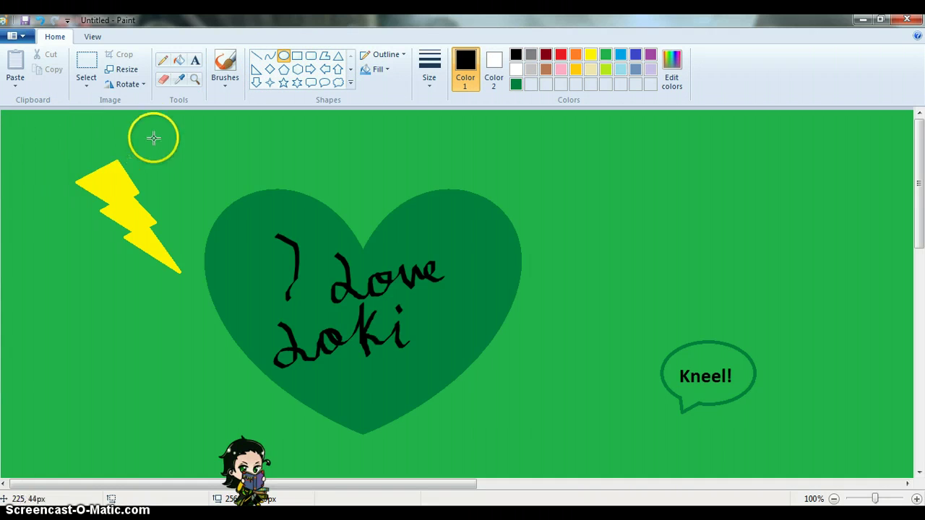
pyautogui.moveTo(150, 124); pyautogui.dragTo(177, 188)
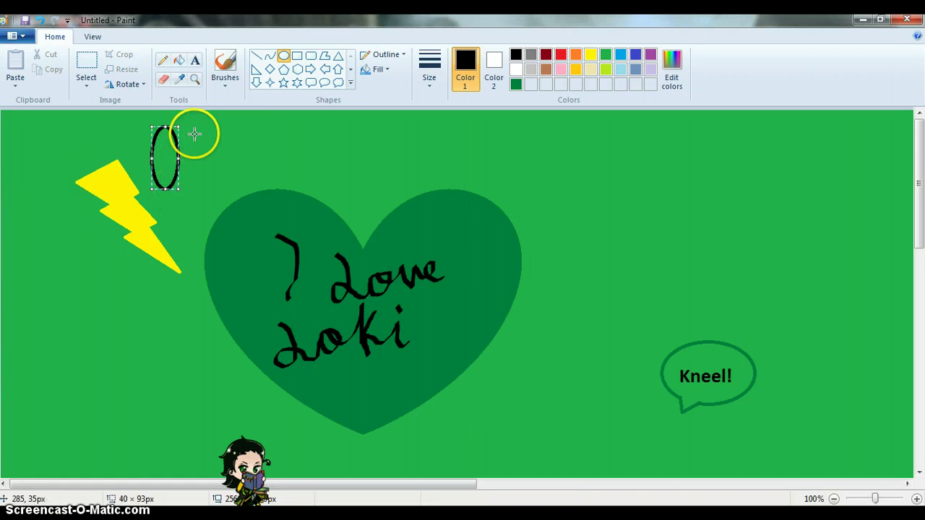
pyautogui.moveTo(194, 130)
pyautogui.mouseDown()
pyautogui.moveTo(204, 182)
pyautogui.moveTo(218, 192)
pyautogui.mouseUp()
# Step: Fill both upright ovals beside the lightning bolt with solid black
pyautogui.click(162, 60)
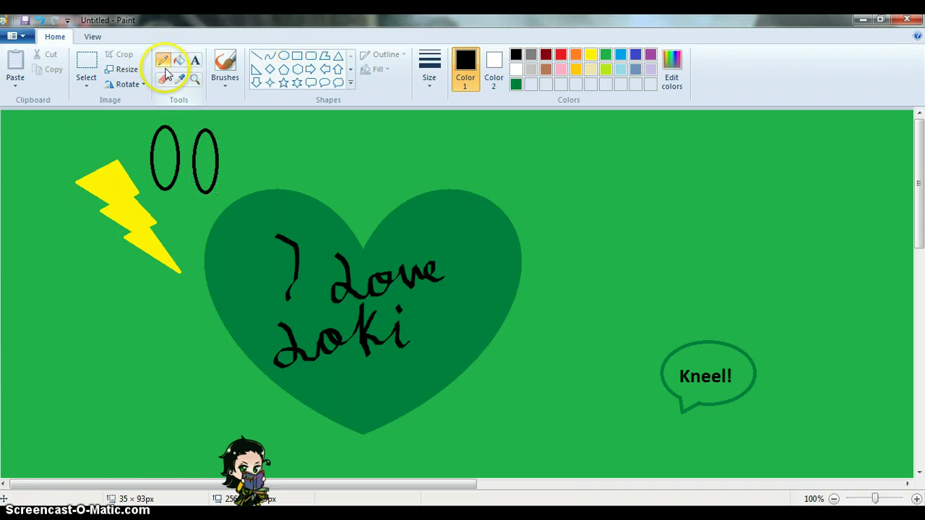
pyautogui.click(178, 60)
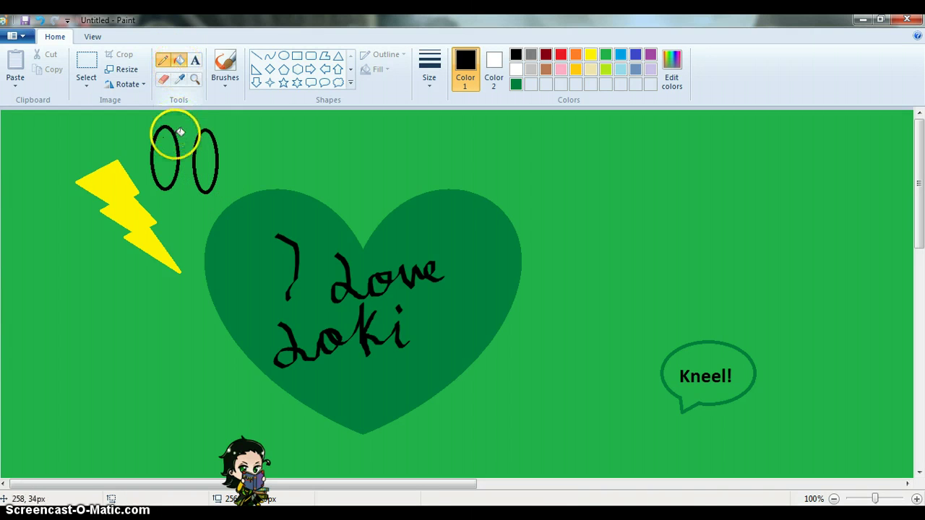
pyautogui.rightClick(166, 143)
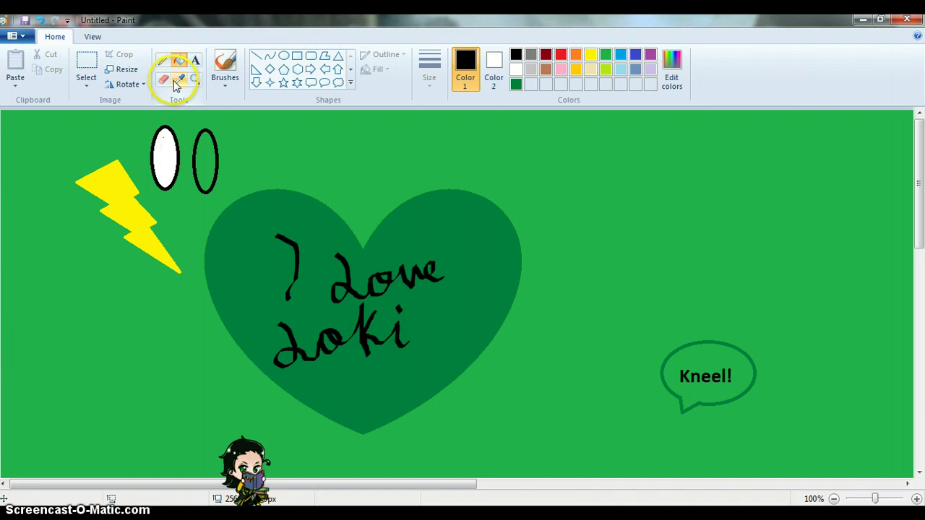
pyautogui.click(205, 148)
pyautogui.click(165, 147)
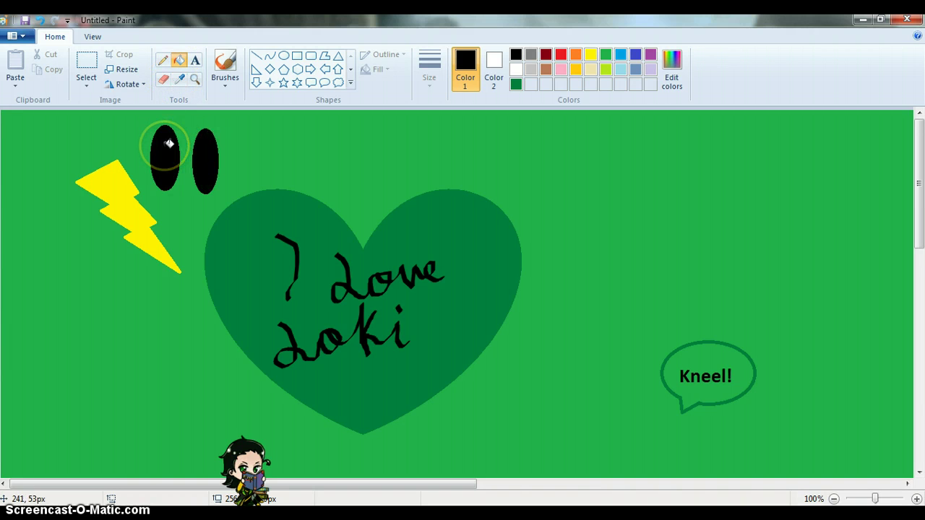
# Step: Draw a small solid white oval in the lower part of each black oval, the second about 22 × 31 px
pyautogui.click(515, 69)
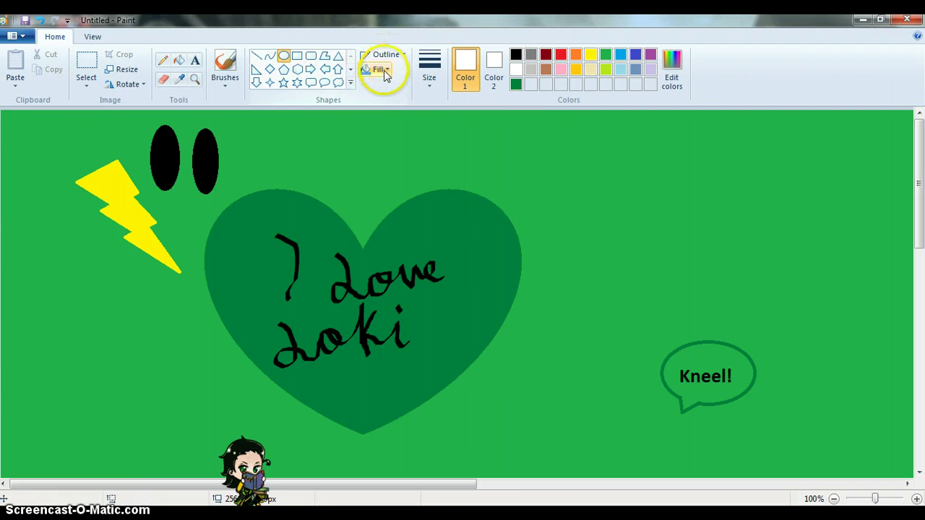
pyautogui.click(384, 69)
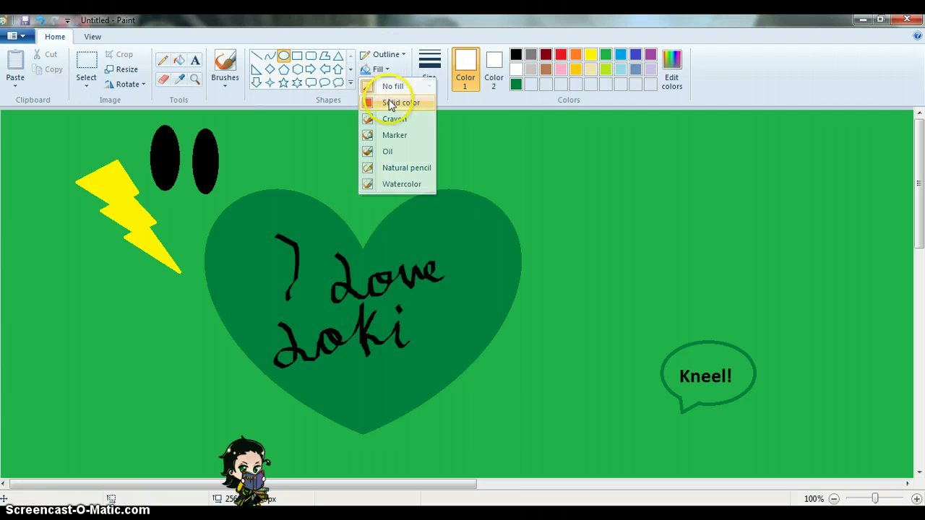
pyautogui.click(379, 100)
pyautogui.moveTo(150, 156); pyautogui.dragTo(207, 181)
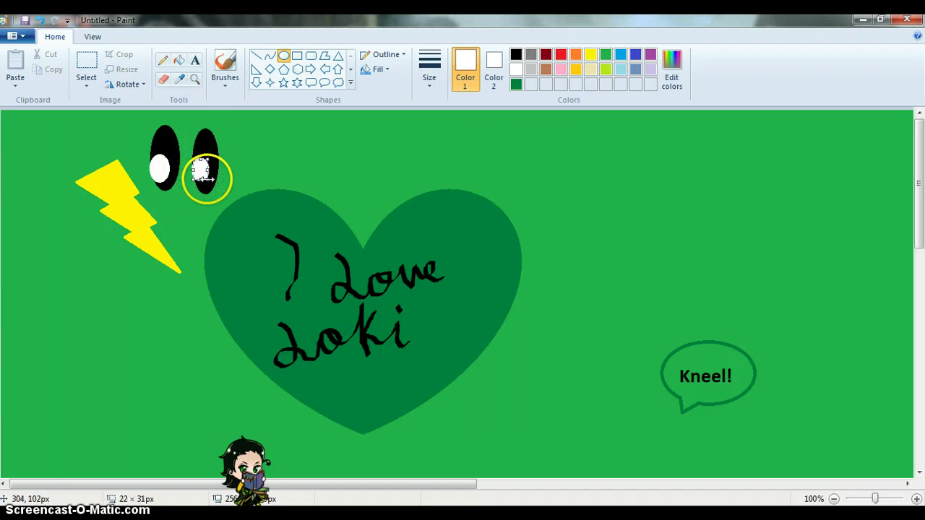
# Step: Draw a small white open-mouth outline below the two eyes with a brush
pyautogui.click(226, 66)
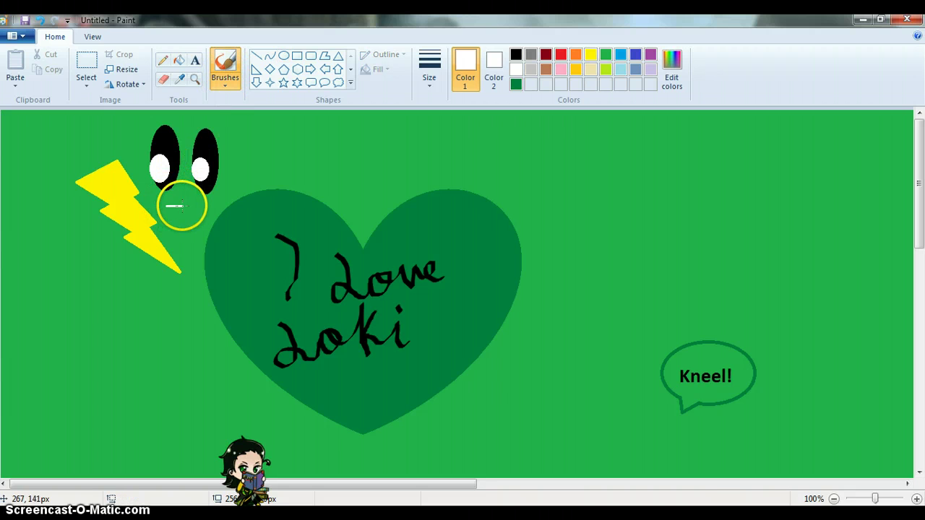
pyautogui.moveTo(189, 206); pyautogui.dragTo(177, 221)
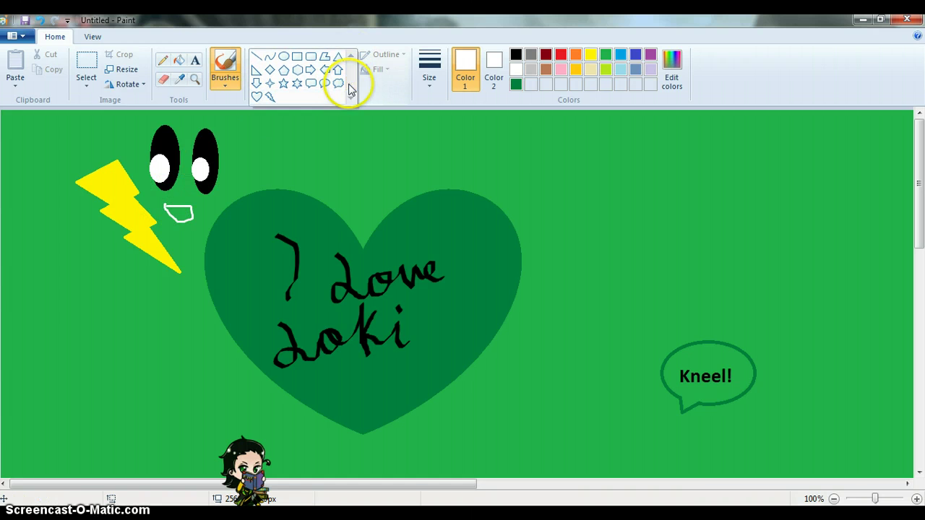
# Step: Draw a dark green oval speech bubble with no fill beside the right eye, about 118 × 102 px
pyautogui.click(351, 83)
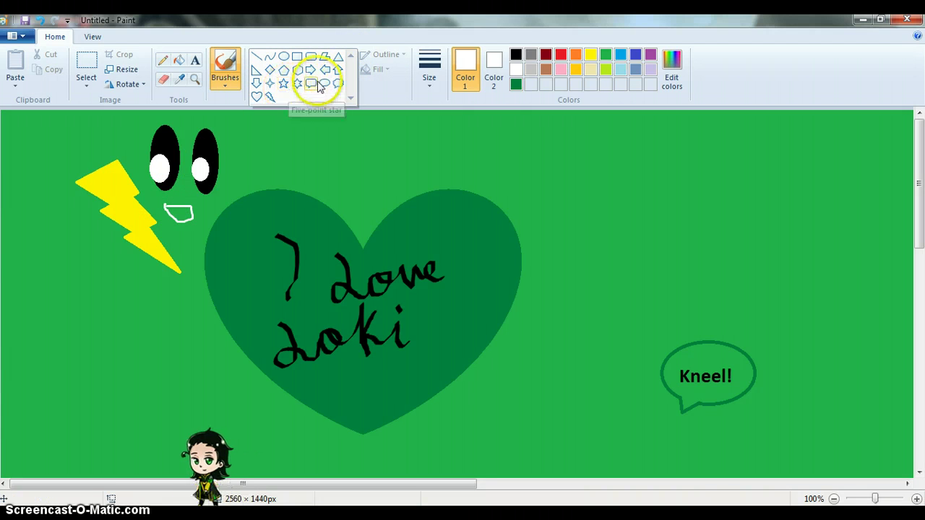
pyautogui.click(324, 84)
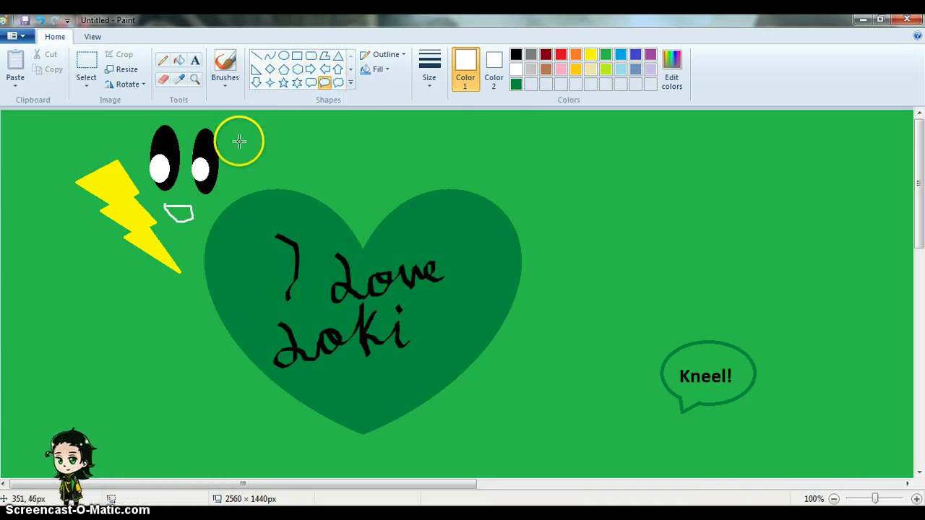
pyautogui.click(515, 84)
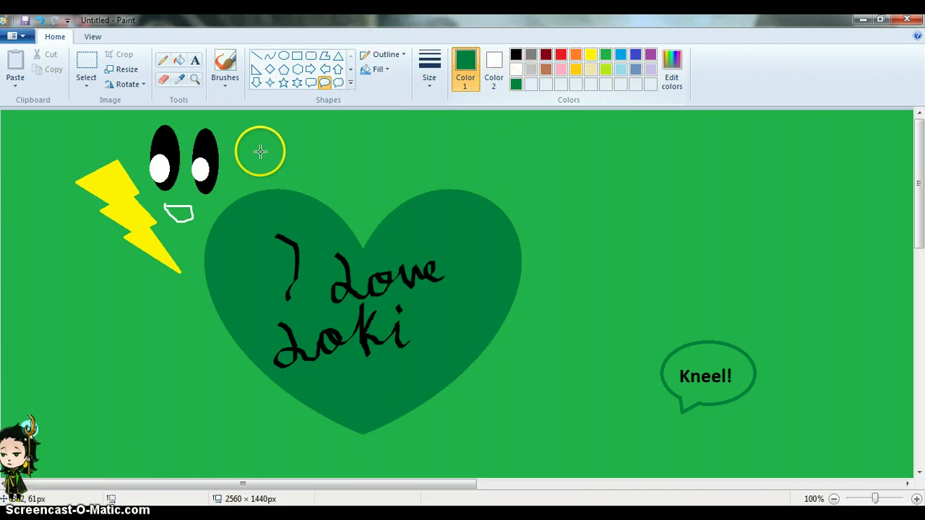
pyautogui.moveTo(252, 146); pyautogui.dragTo(306, 179)
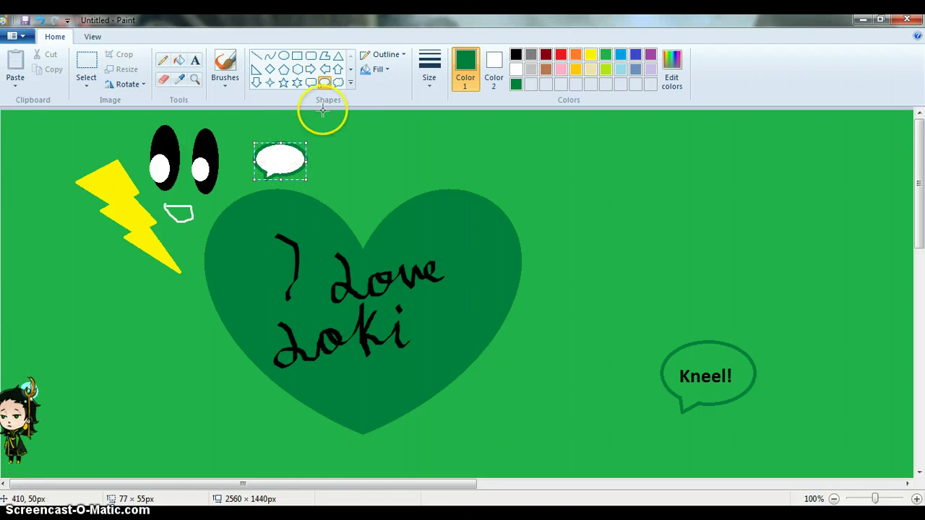
pyautogui.click(381, 70)
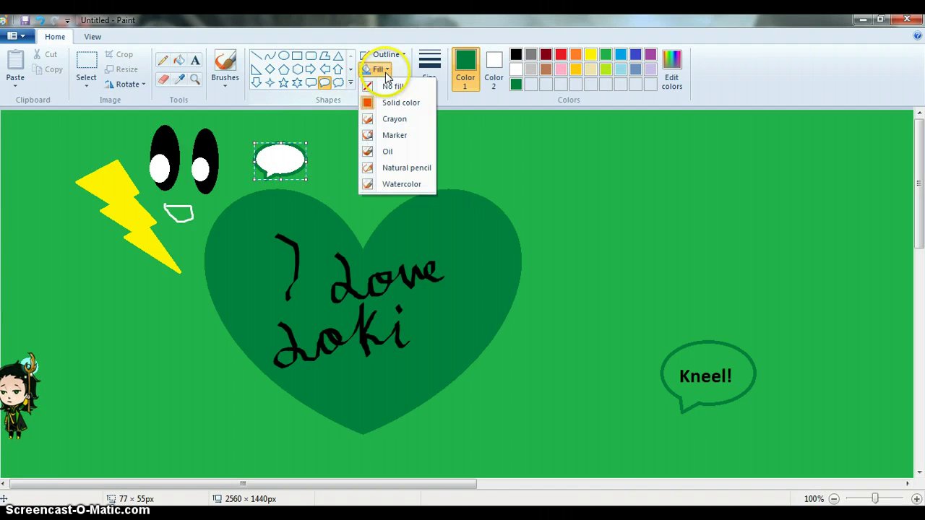
pyautogui.click(385, 89)
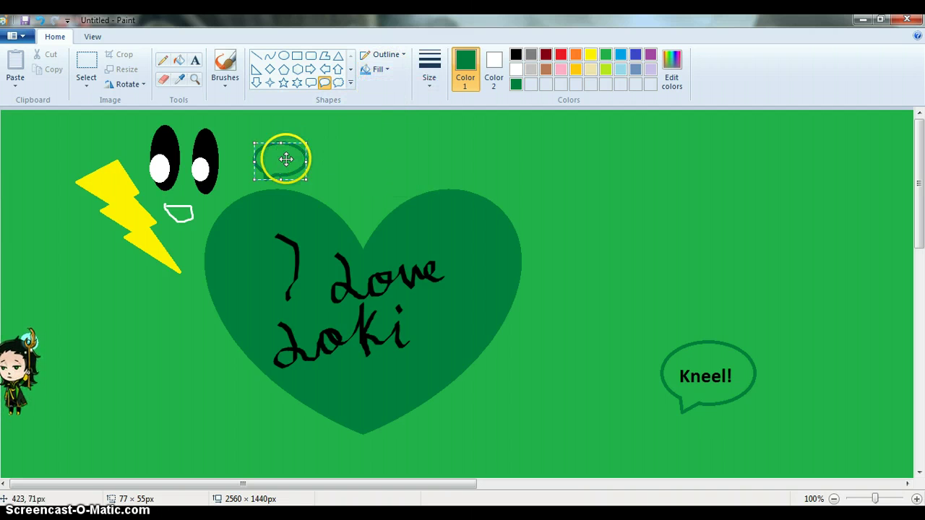
pyautogui.moveTo(254, 142); pyautogui.dragTo(224, 110)
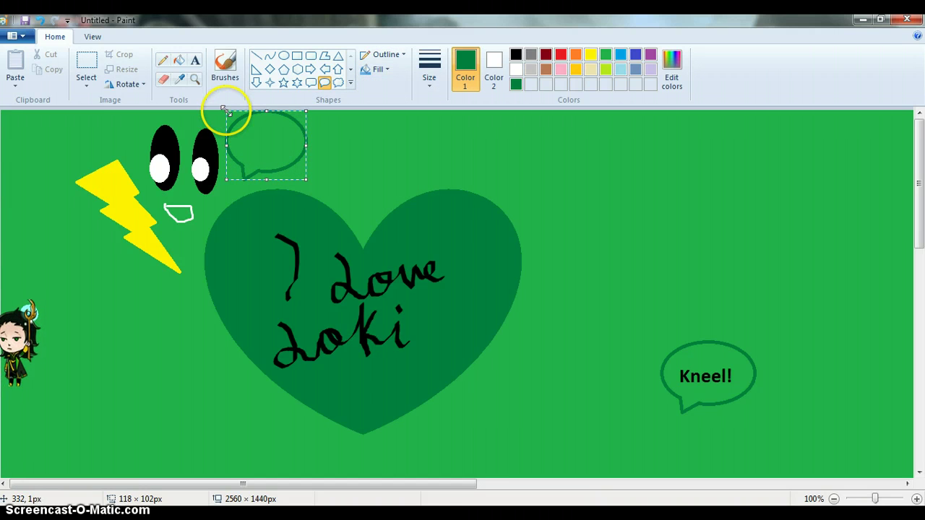
# Step: Start a text box inside the new speech bubble beside the eyes
pyautogui.click(195, 60)
pyautogui.click(250, 137)
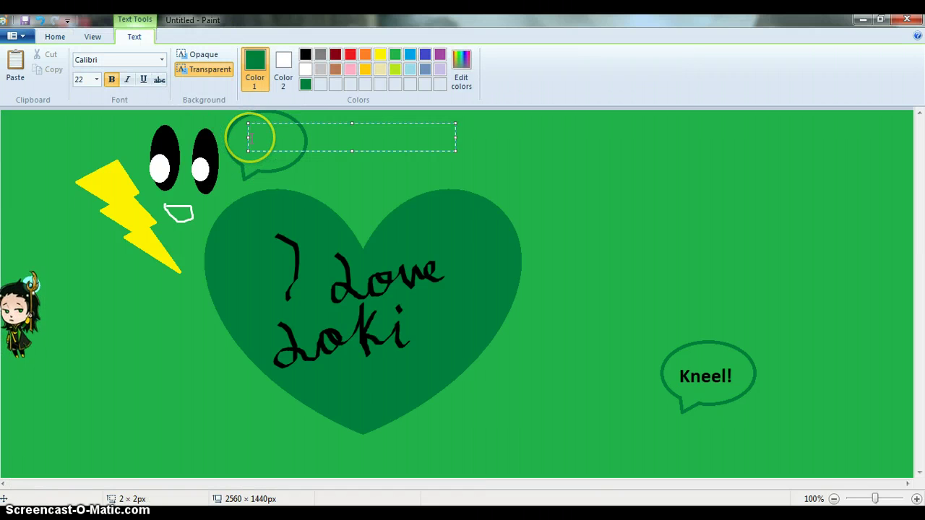
pyautogui.press('capslock')
pyautogui.write('D')
pyautogui.press('capslock')
pyautogui.write('ont')
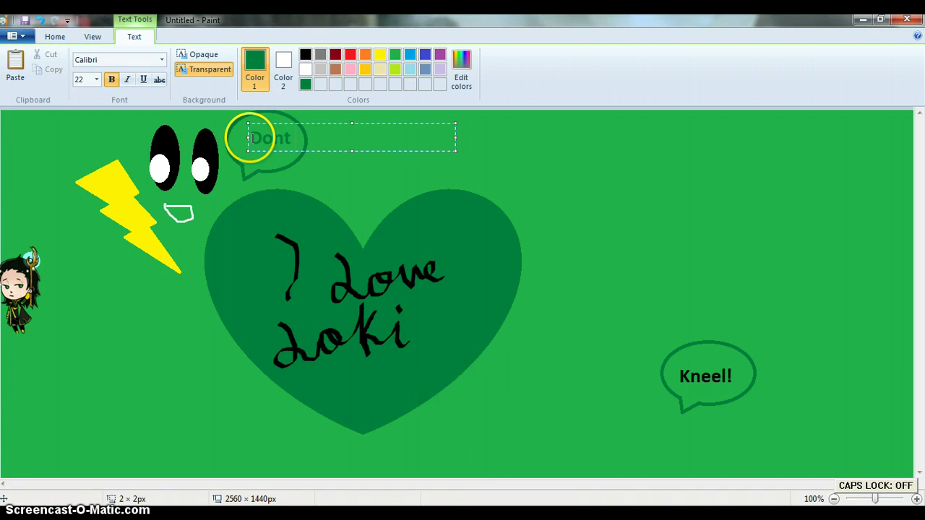
pyautogui.press('BackSpace')
pyautogui.press('BackSpace')
pyautogui.press('BackSpace')
pyautogui.press('BackSpace')
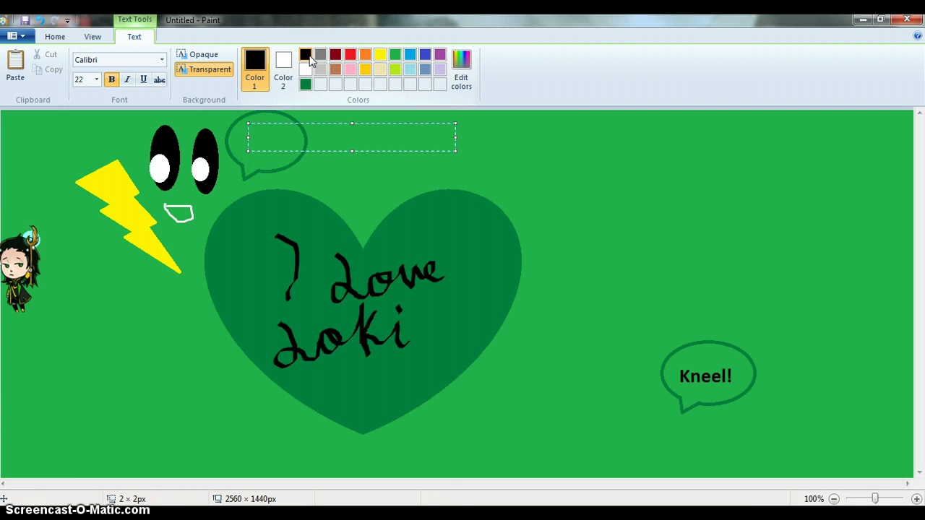
# Step: Write "Don't do it, Thor!" in black at size 12 in the text box
pyautogui.click(97, 80)
pyautogui.click(81, 141)
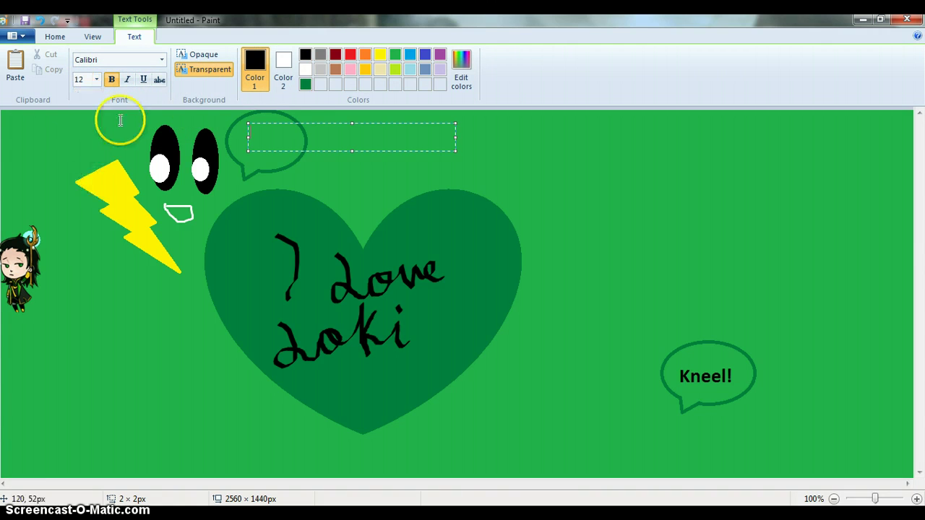
pyautogui.write('D')
pyautogui.press('capslock')
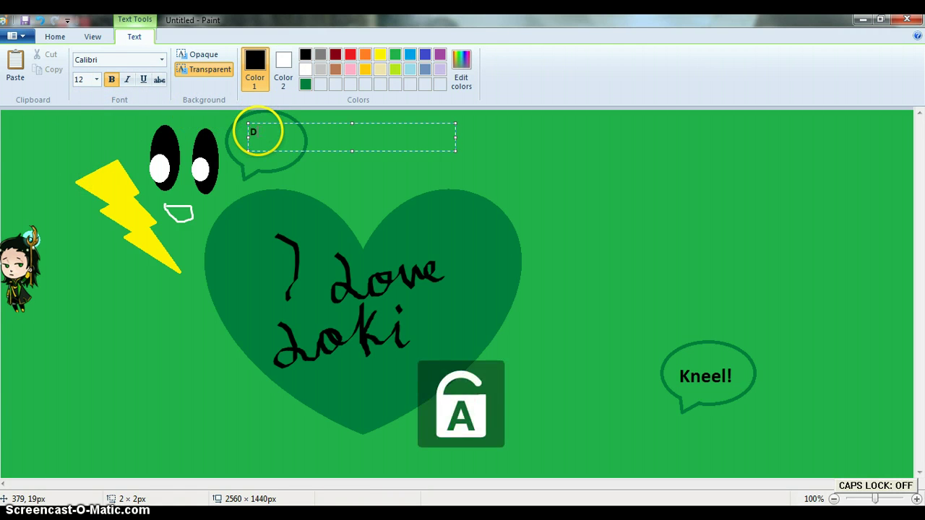
pyautogui.write("on't do i")
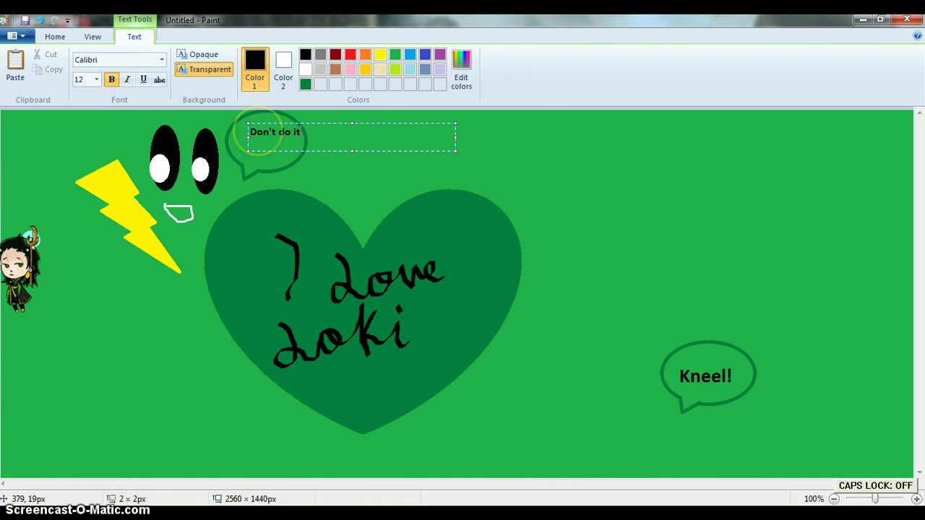
pyautogui.write('t')
pyautogui.press('capslock')
pyautogui.write('T')
pyautogui.press('capslock')
pyautogui.write('hore')
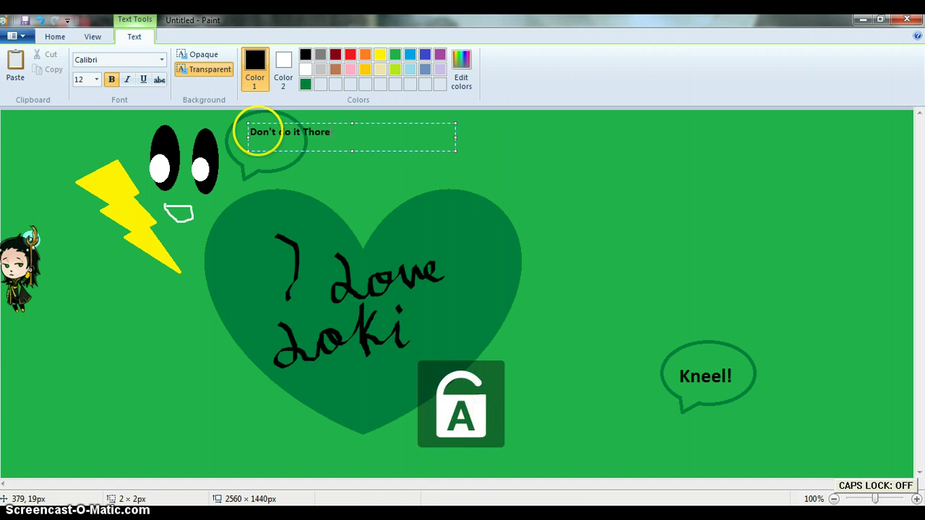
pyautogui.press('BackSpace')
pyautogui.write('!')
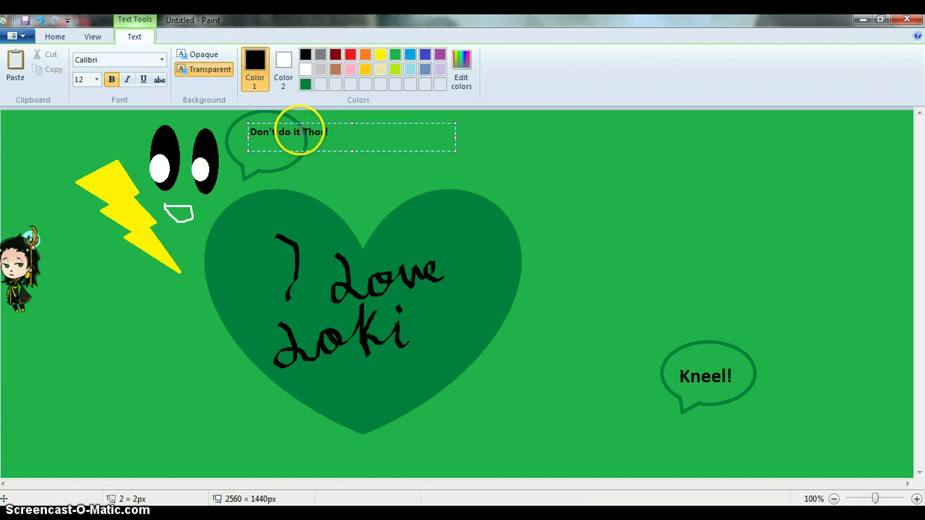
pyautogui.click(301, 131)
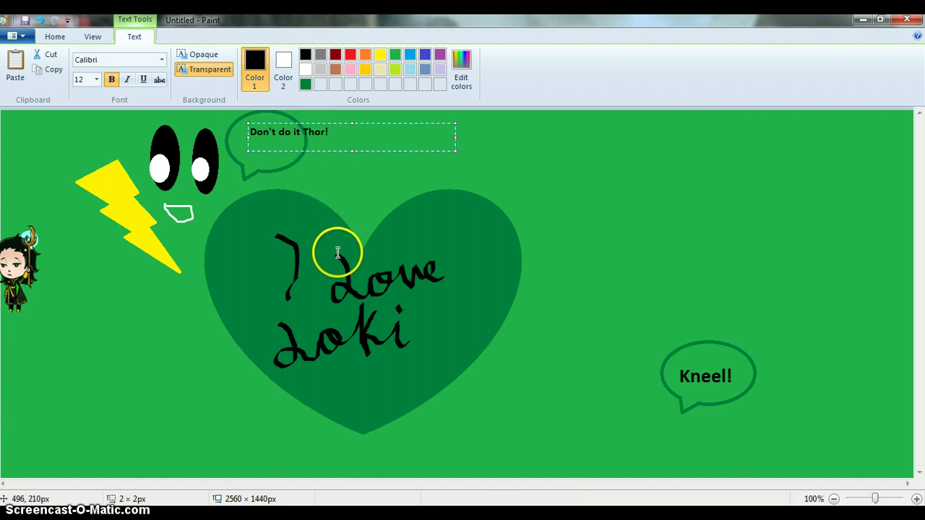
pyautogui.write(',')
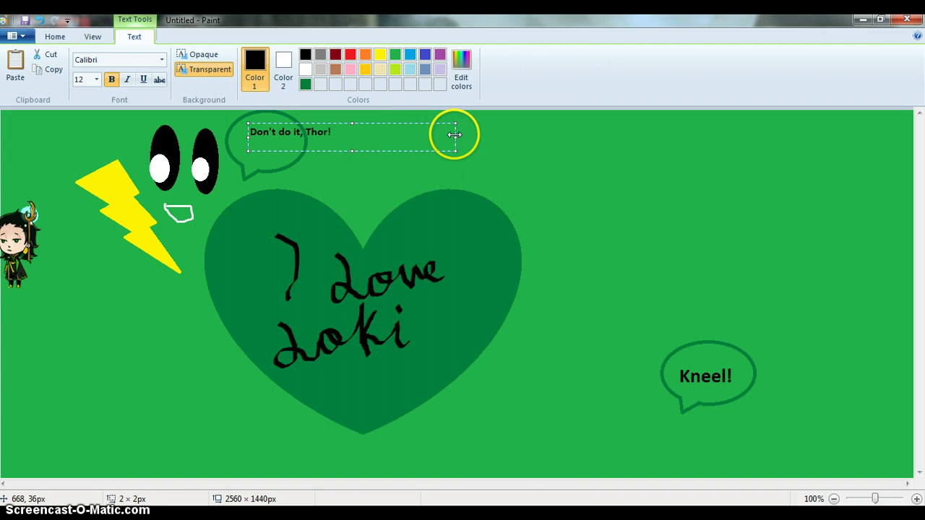
# Step: Narrow the text box to about 86 × 46 px so the text wraps onto two lines, and place it inside the bubble
pyautogui.moveTo(455, 136); pyautogui.dragTo(302, 138)
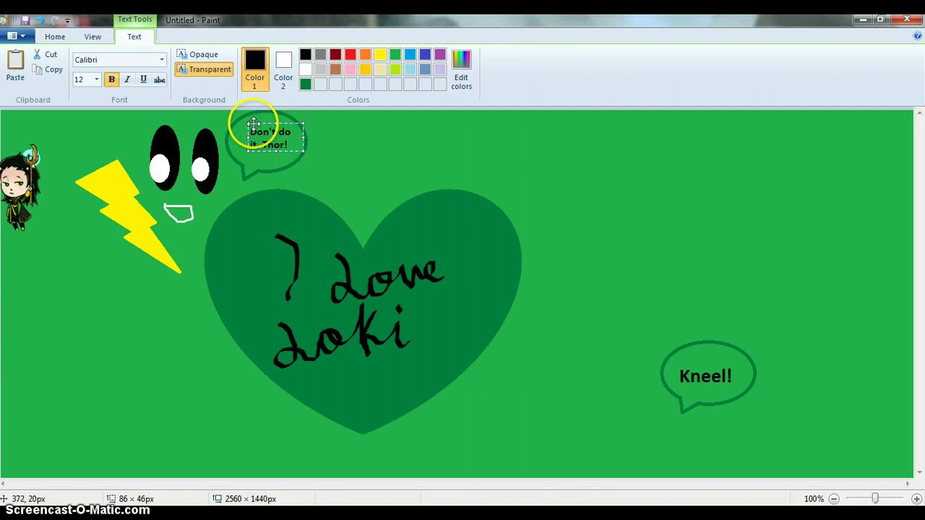
pyautogui.moveTo(254, 124); pyautogui.dragTo(246, 128)
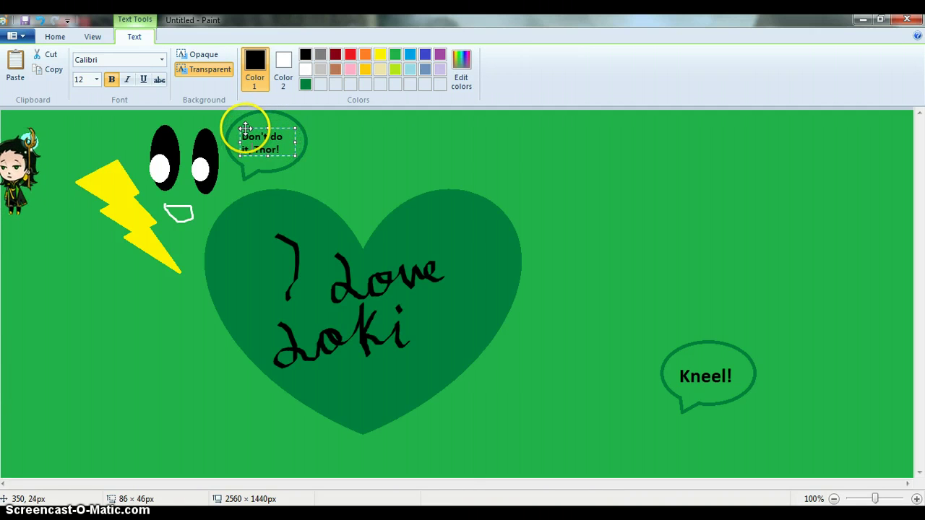
pyautogui.click(312, 138)
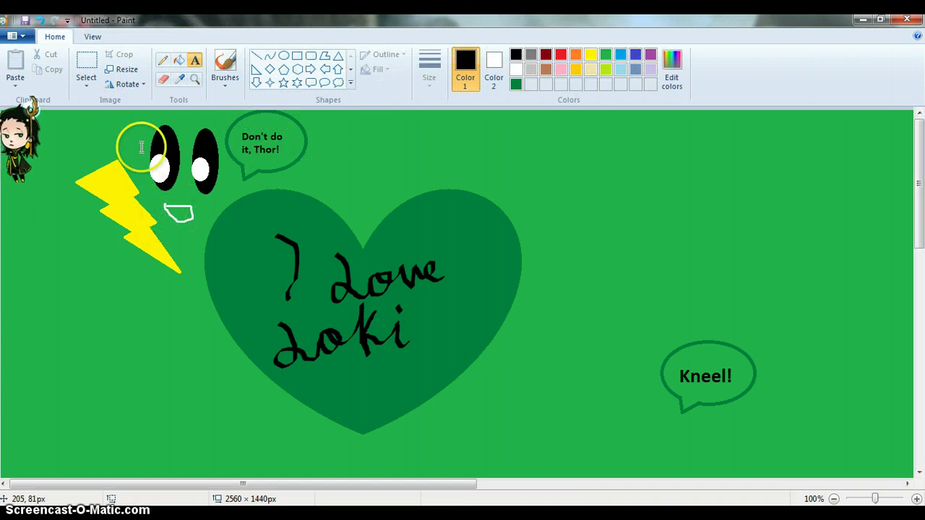
# Step: Paint over the white mouth outline with the background green using a calligraphy brush
pyautogui.click(605, 54)
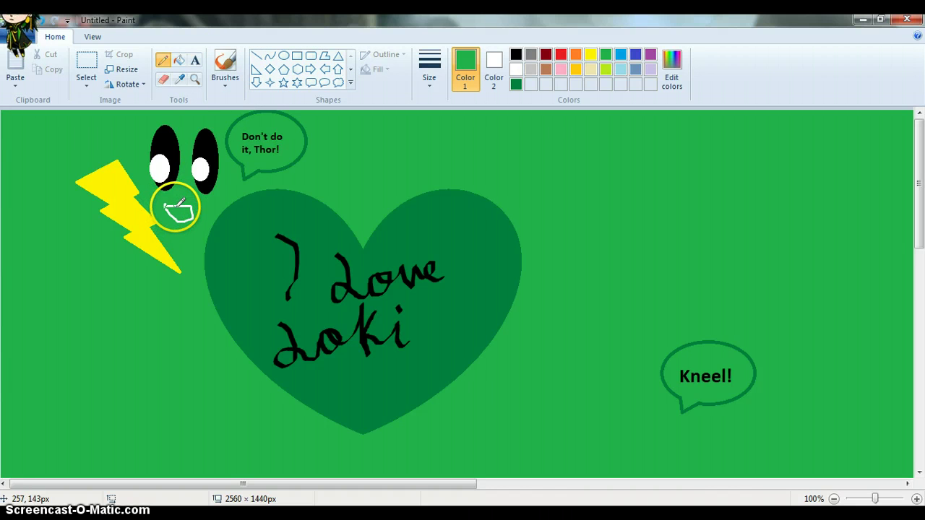
pyautogui.click(215, 90)
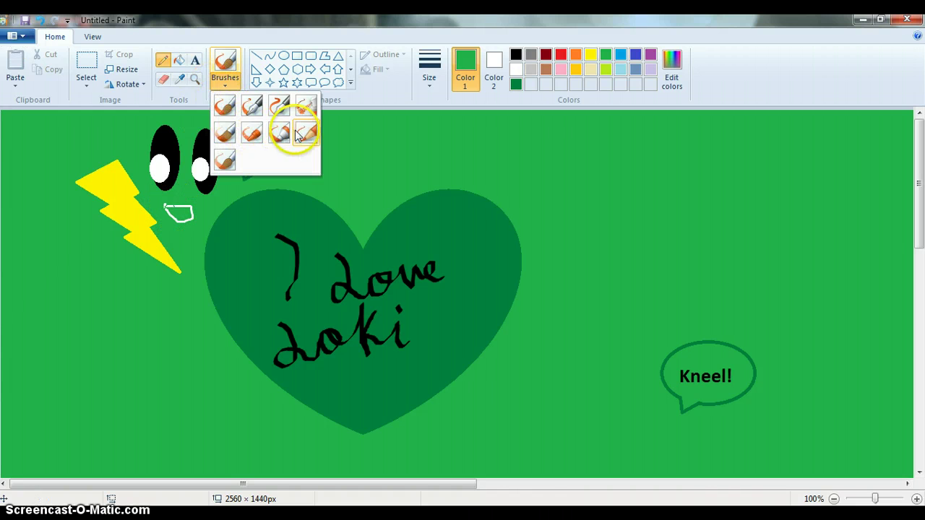
pyautogui.click(251, 106)
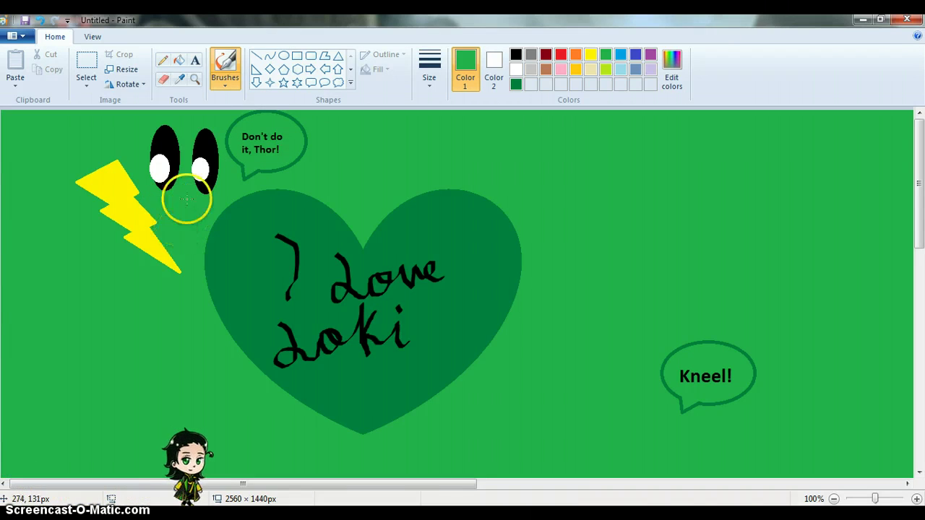
# Step: Draw a small flat black oval outline below the eyes as a mouth
pyautogui.click(284, 58)
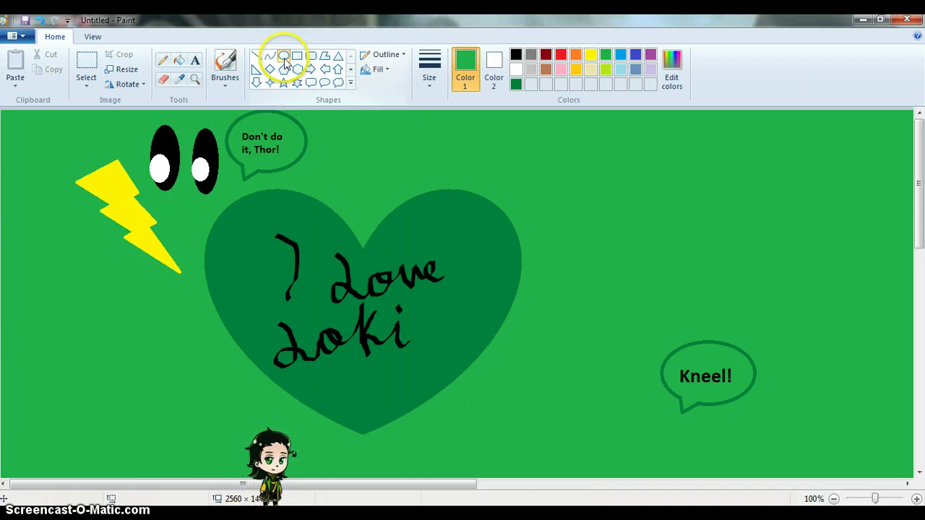
pyautogui.click(516, 54)
pyautogui.moveTo(169, 202); pyautogui.dragTo(199, 218)
pyautogui.click(264, 201)
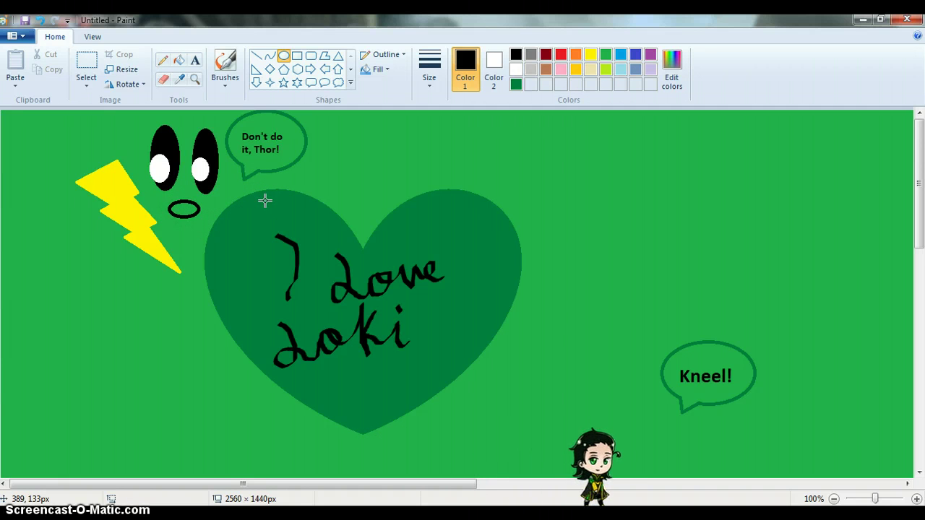
pyautogui.moveTo(643, 446); pyautogui.dragTo(545, 326)
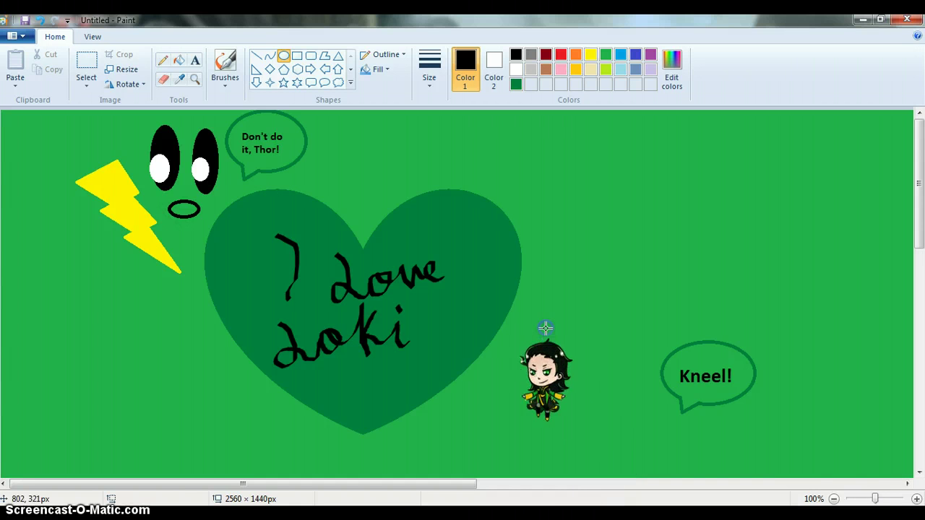
# Step: Handwrite a black exclamation mark with a heart-shaped dot after "Loki" using a calligraphy brush
pyautogui.click(222, 88)
pyautogui.click(253, 110)
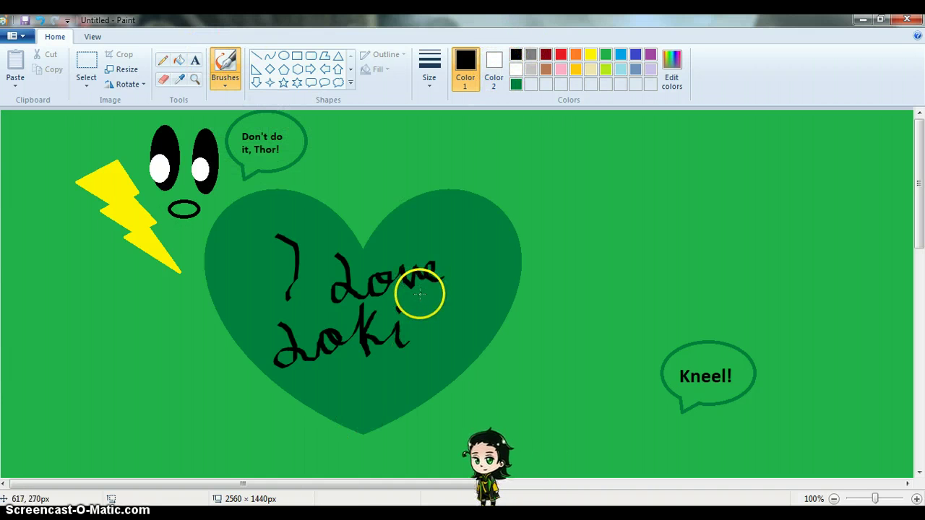
pyautogui.moveTo(420, 295)
pyautogui.mouseDown()
pyautogui.moveTo(427, 325)
pyautogui.moveTo(417, 355)
pyautogui.moveTo(433, 359)
pyautogui.moveTo(438, 333)
pyautogui.moveTo(433, 363)
pyautogui.mouseUp()
pyautogui.click(427, 331)
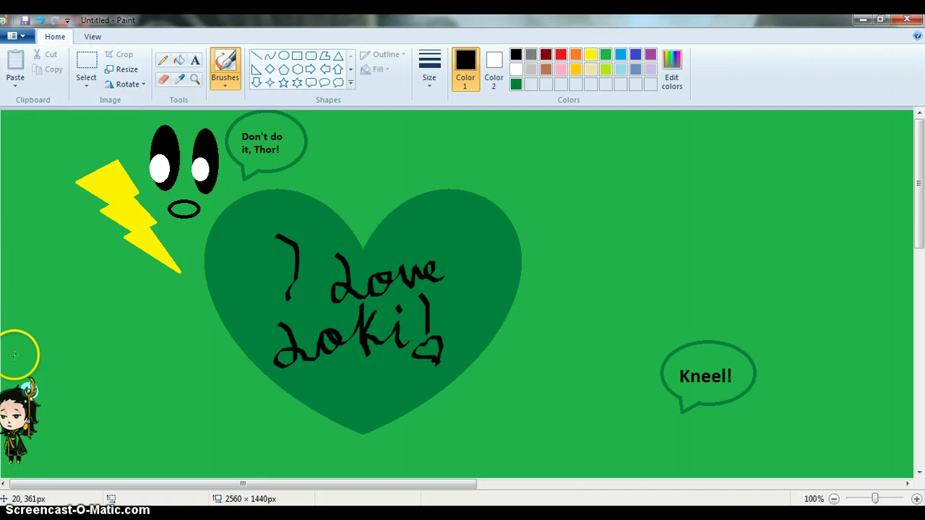
pyautogui.moveTo(18, 396); pyautogui.dragTo(383, 332)
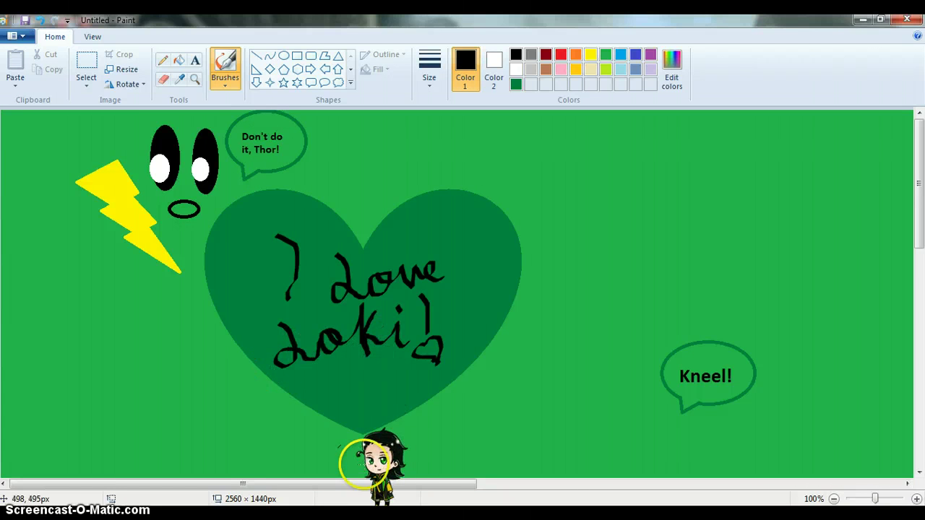
pyautogui.moveTo(448, 444); pyautogui.dragTo(300, 190)
pyautogui.click(56, 440)
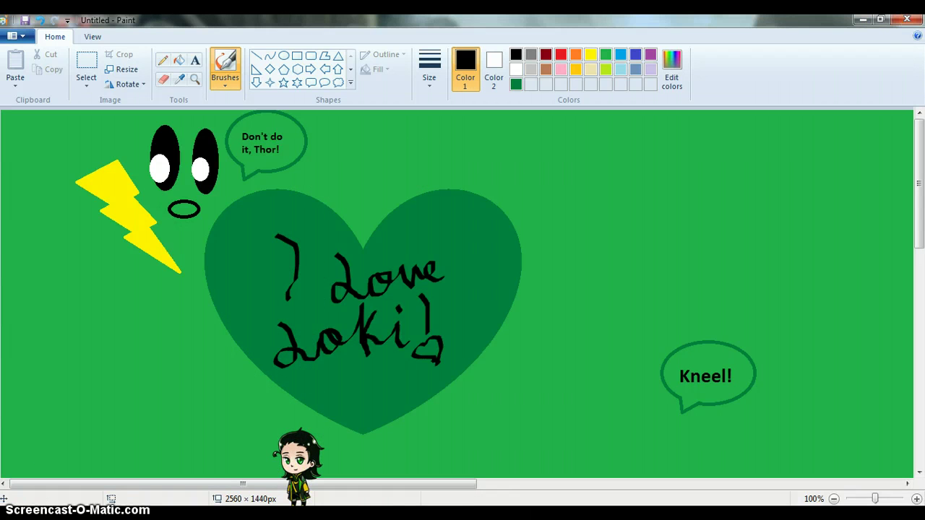
pyautogui.press('super')
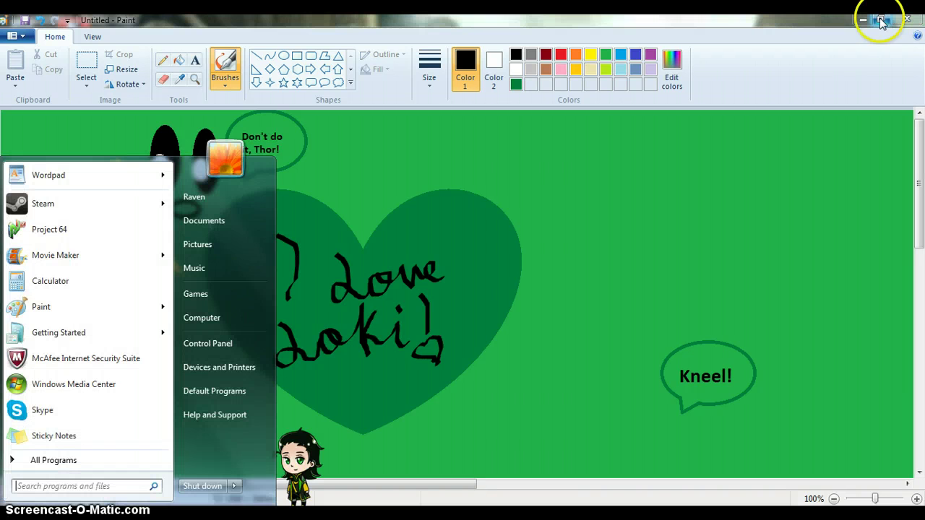
pyautogui.moveTo(132, 338)
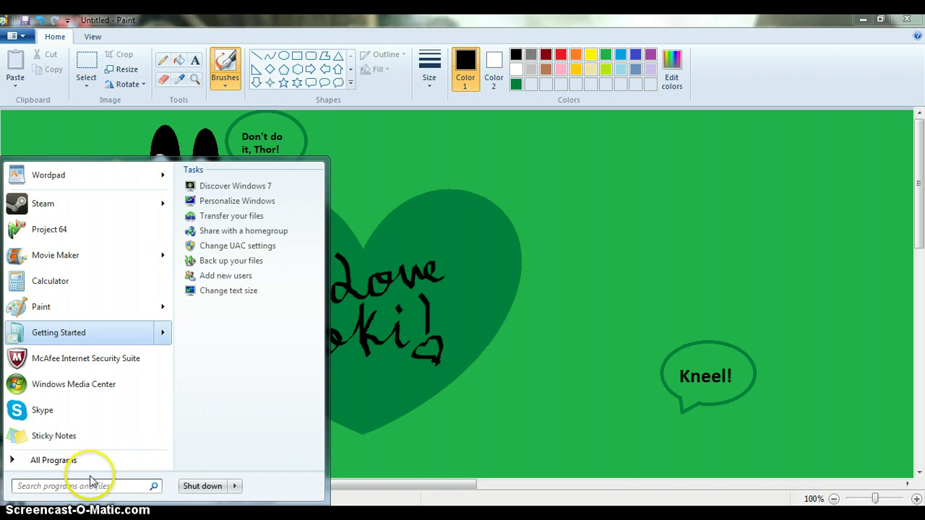
pyautogui.press('Escape')
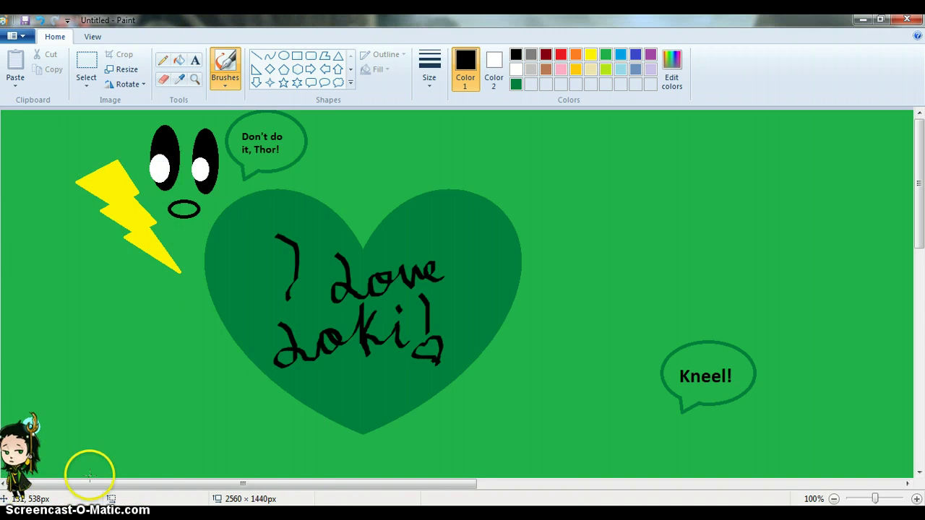
# Step: Open the icon image from the img subfolder of the Shimeji_Loki folder in Documents with Windows Photo Viewer
pyautogui.press('super')
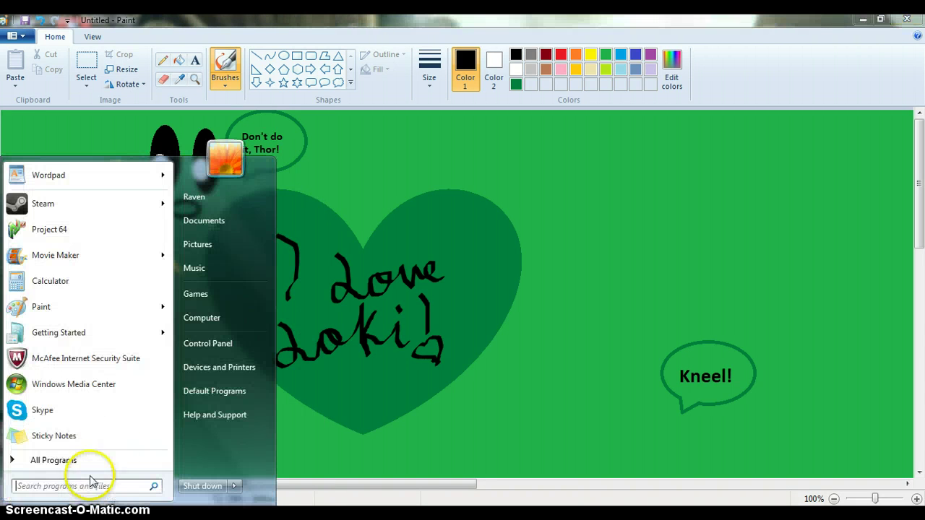
pyautogui.click(214, 222)
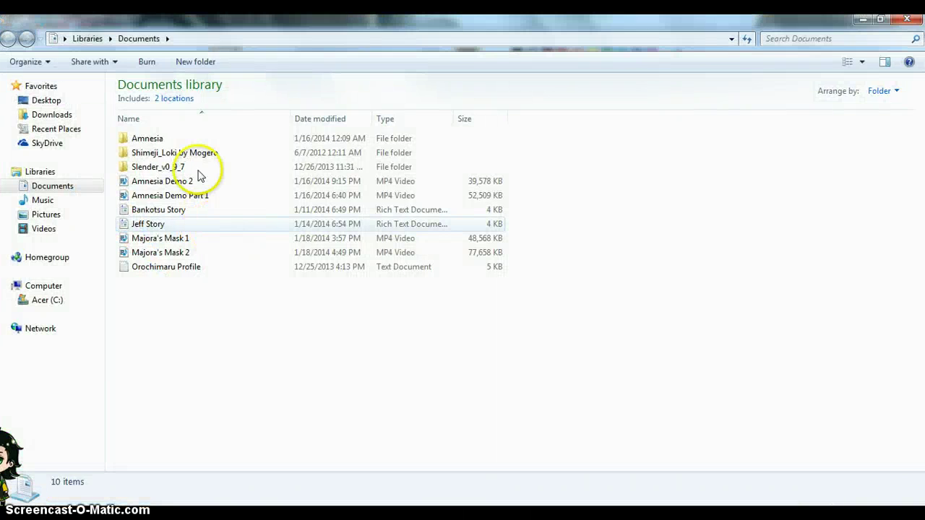
pyautogui.doubleClick(201, 154)
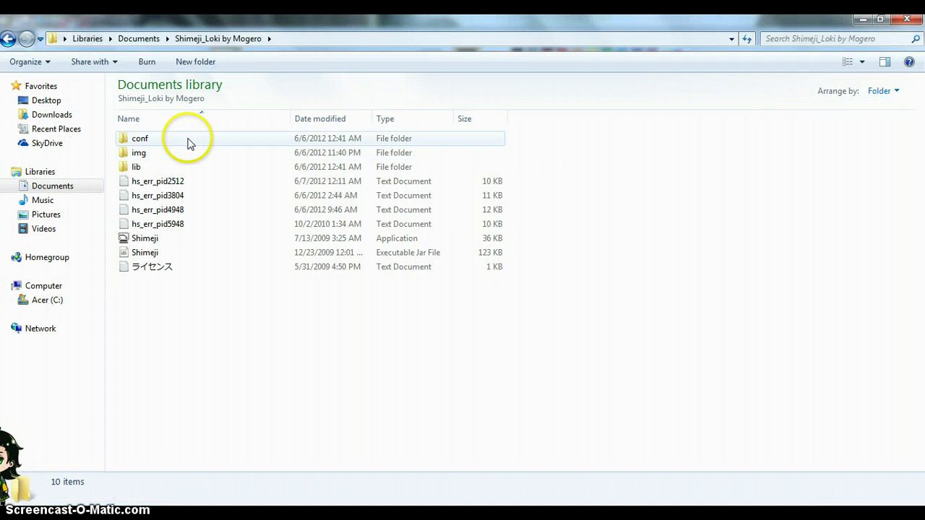
pyautogui.doubleClick(183, 152)
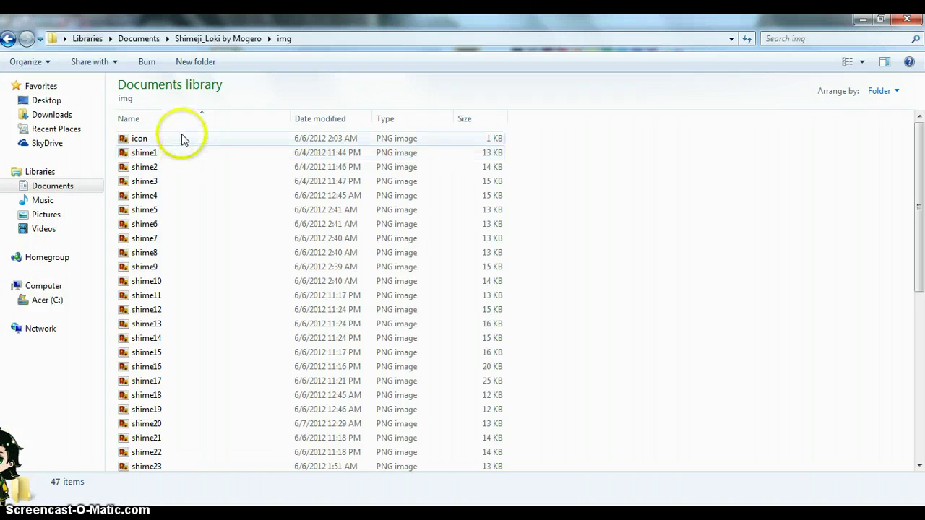
pyautogui.click(181, 137)
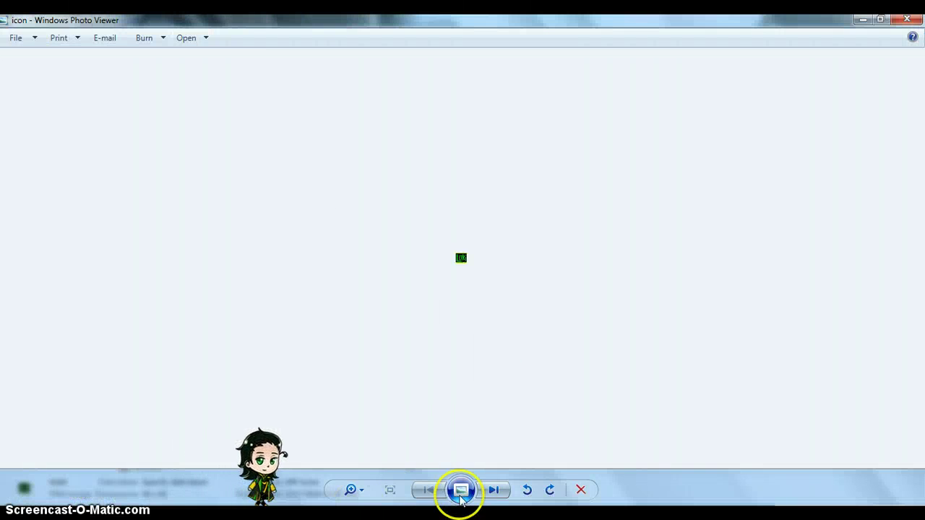
# Step: Look through the Loki mascot images from shime1 to shime44, moving the desktop mascot out of the way, and close the viewer
pyautogui.click(494, 489)
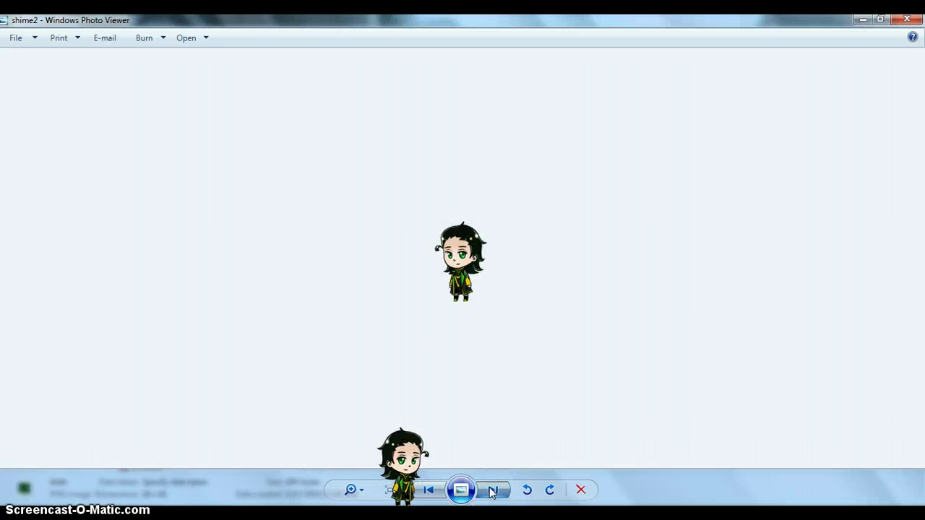
pyautogui.click(492, 490)
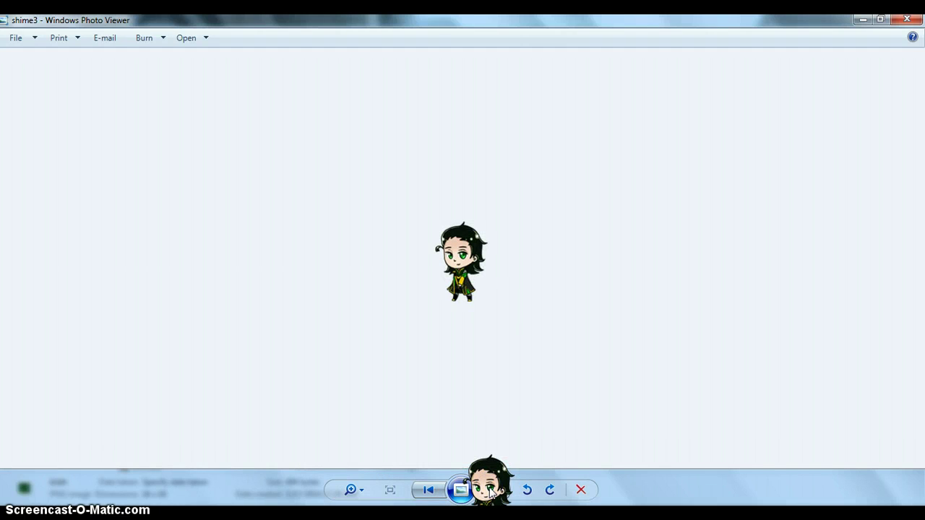
pyautogui.moveTo(489, 471); pyautogui.dragTo(744, 295)
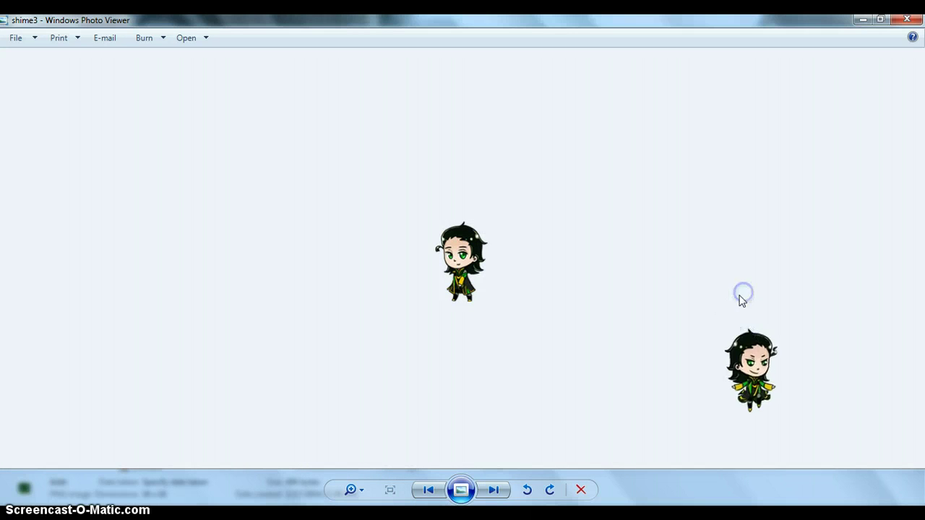
pyautogui.click(494, 490)
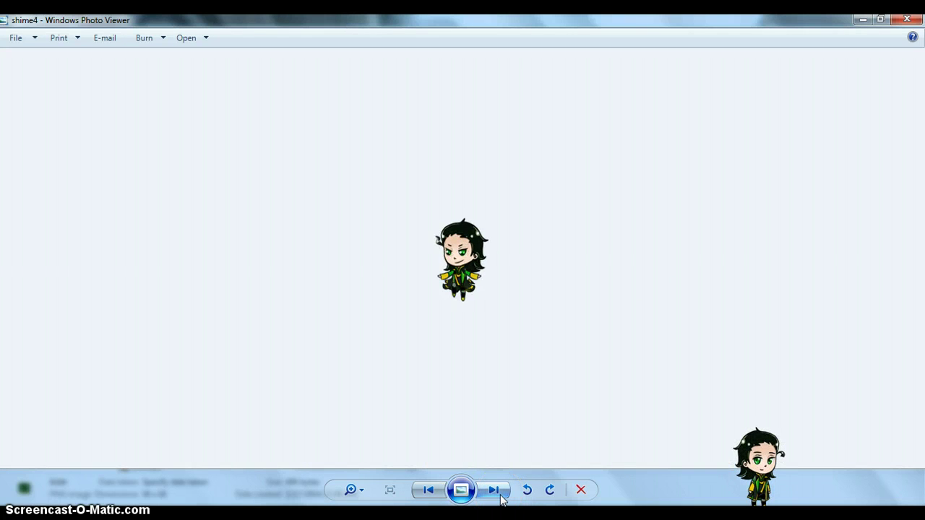
pyautogui.click(493, 491)
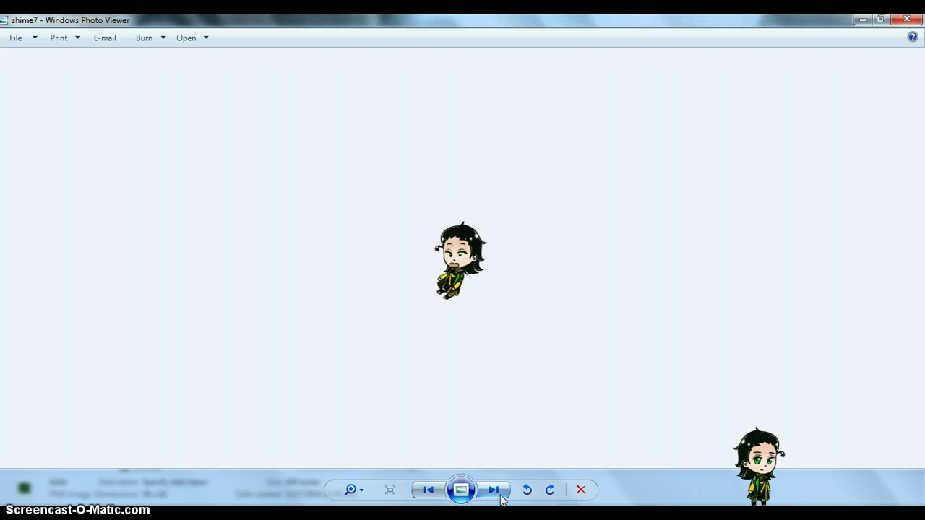
pyautogui.click(500, 497)
pyautogui.click(501, 497)
pyautogui.click(501, 497)
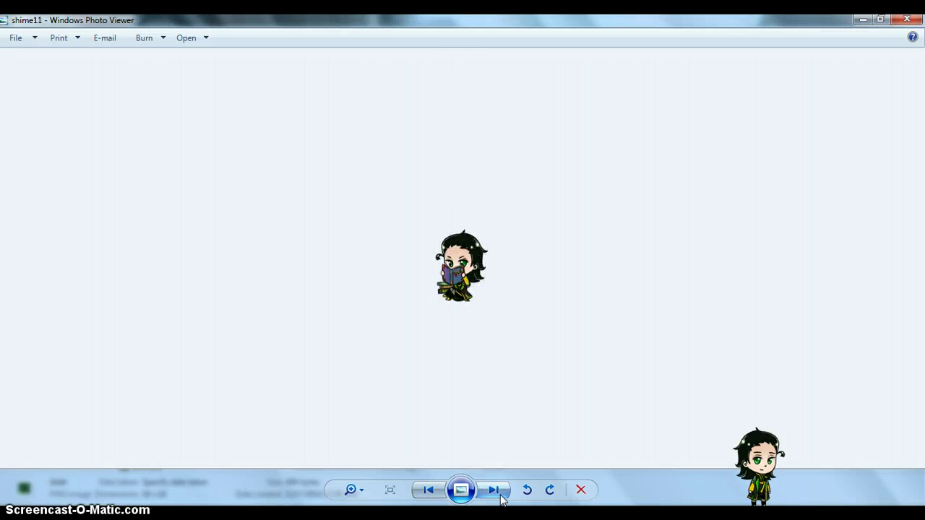
pyautogui.click(501, 497)
pyautogui.click(500, 497)
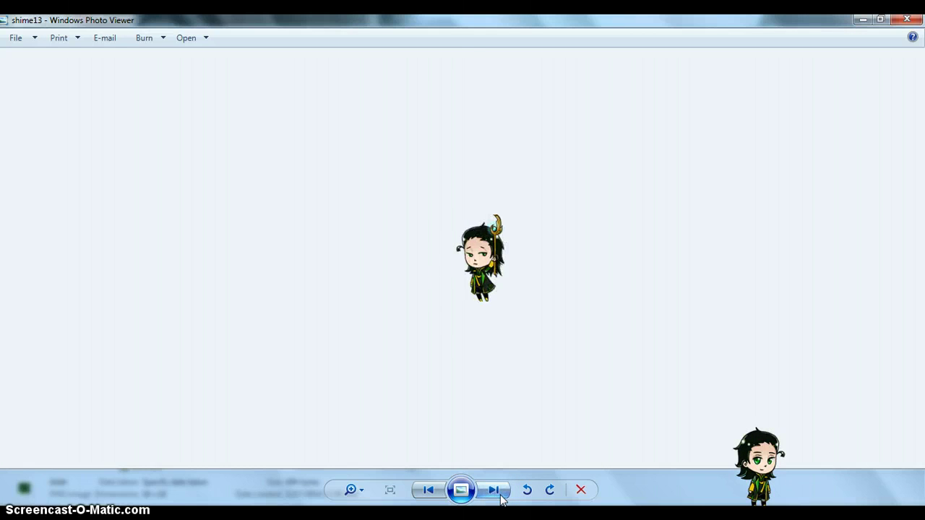
pyautogui.click(501, 497)
pyautogui.click(500, 498)
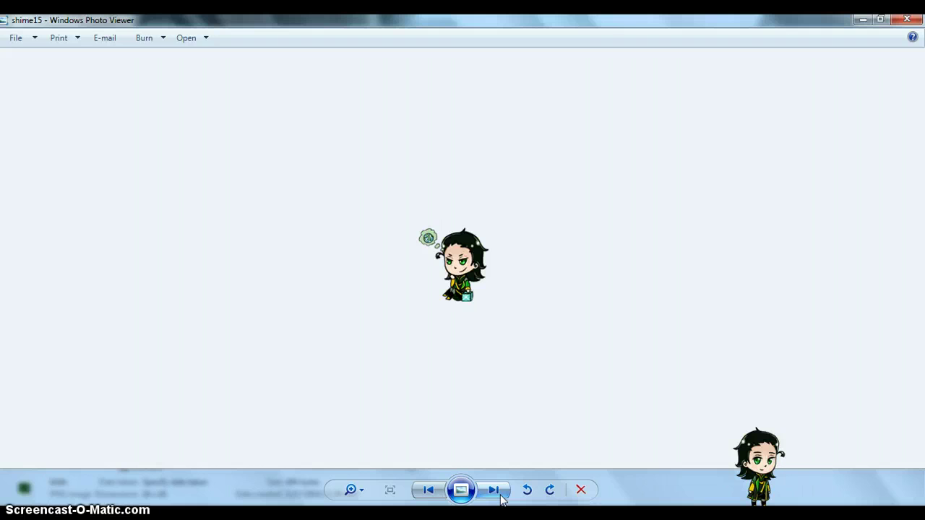
pyautogui.click(501, 497)
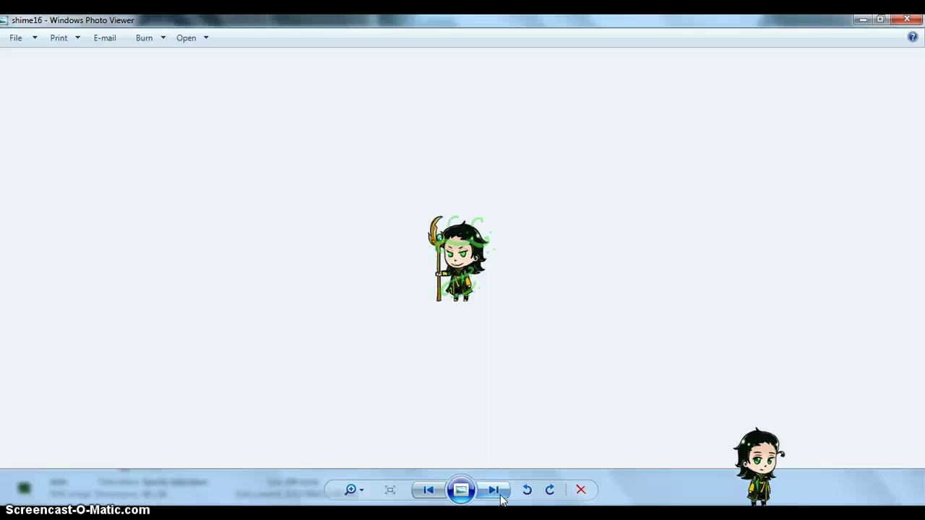
pyautogui.click(501, 497)
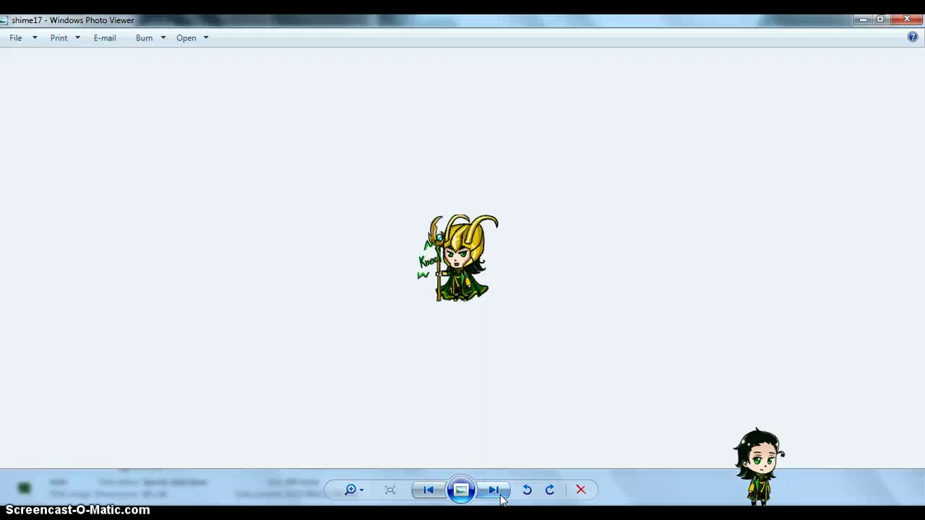
pyautogui.click(501, 497)
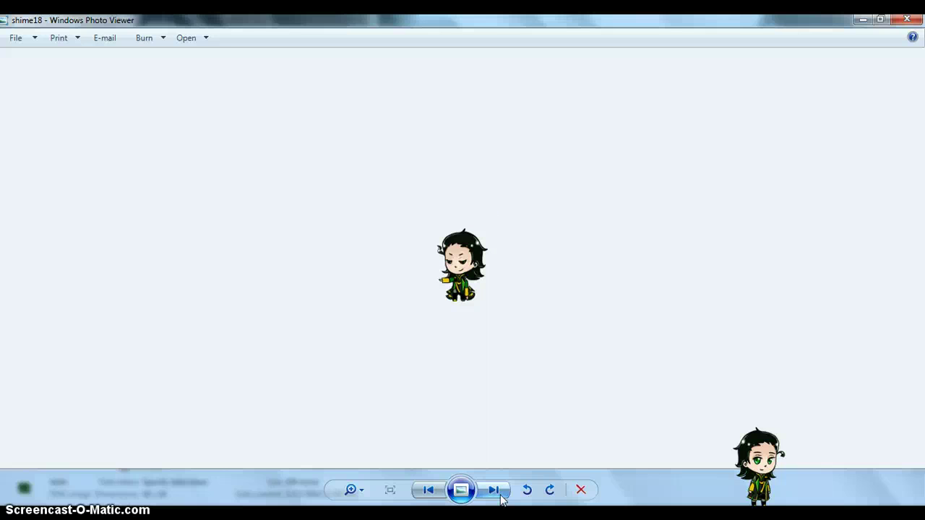
pyautogui.click(501, 497)
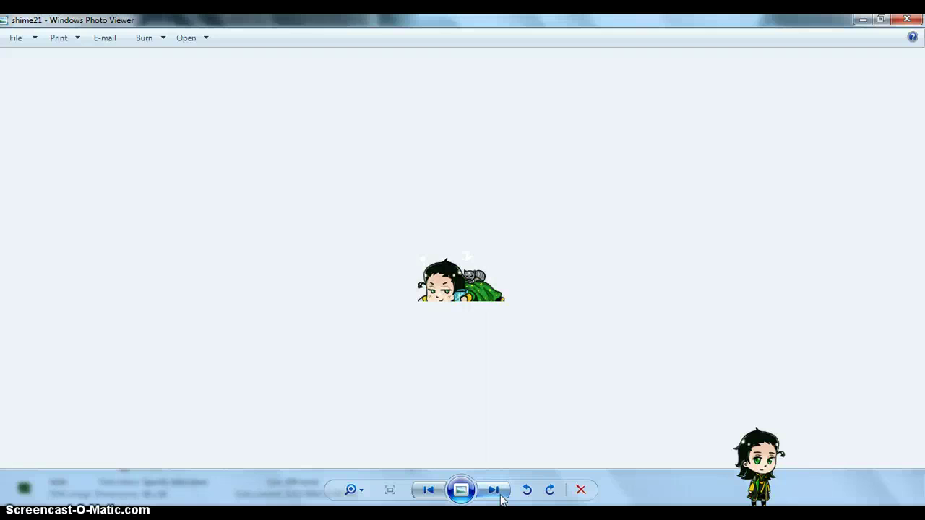
pyautogui.click(501, 497)
pyautogui.click(501, 497)
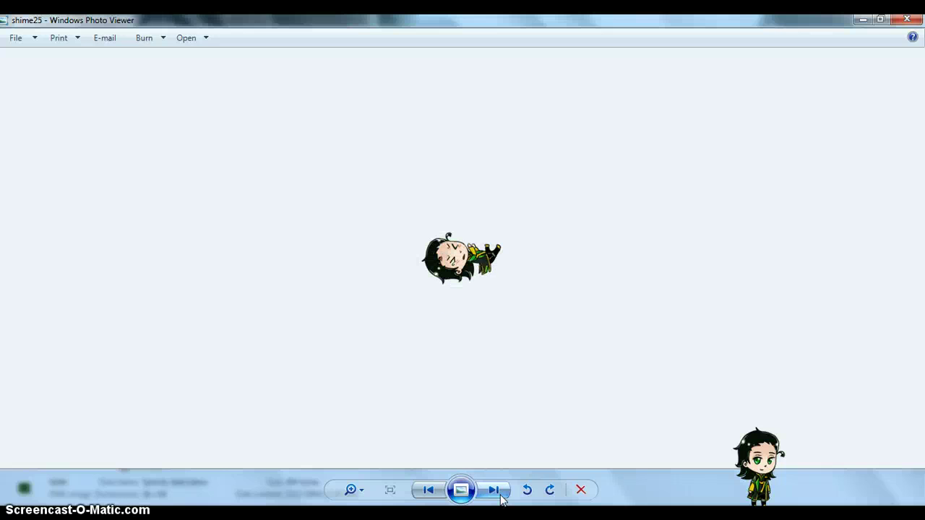
pyautogui.click(501, 497)
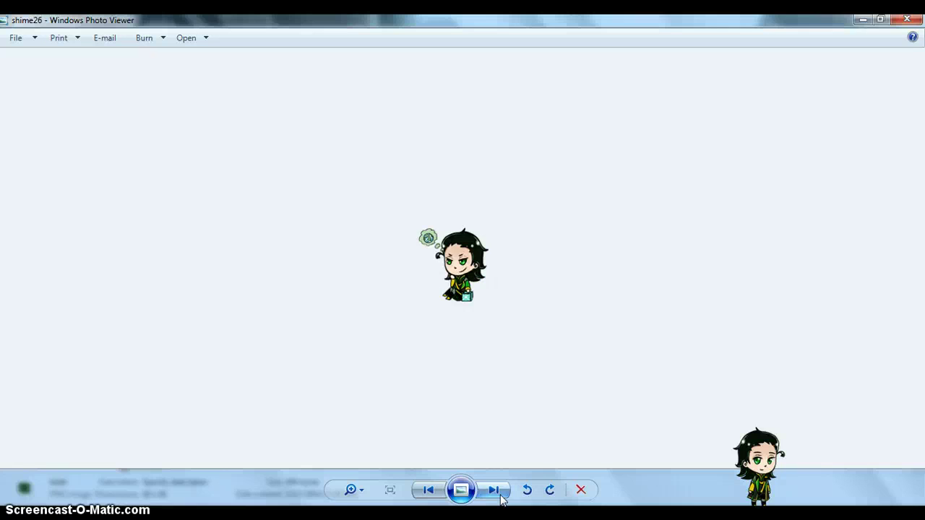
pyautogui.click(500, 497)
pyautogui.click(501, 497)
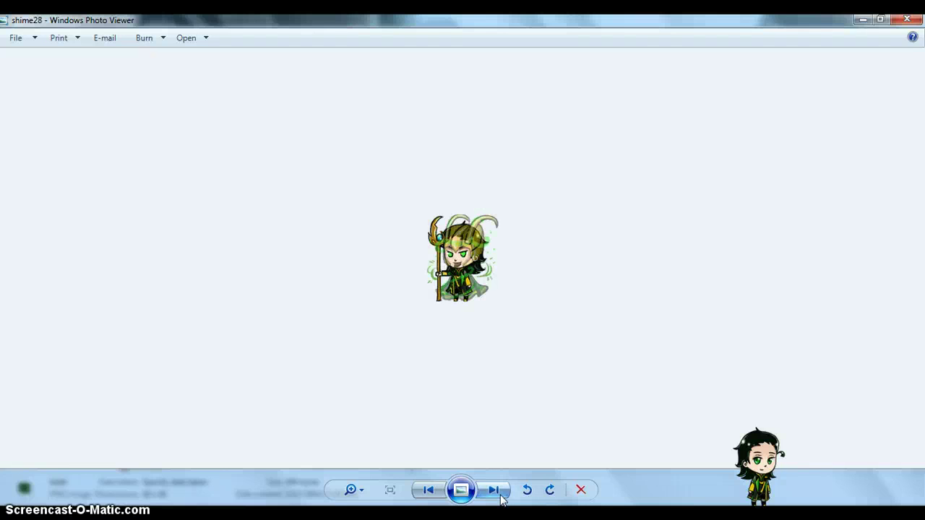
pyautogui.click(501, 497)
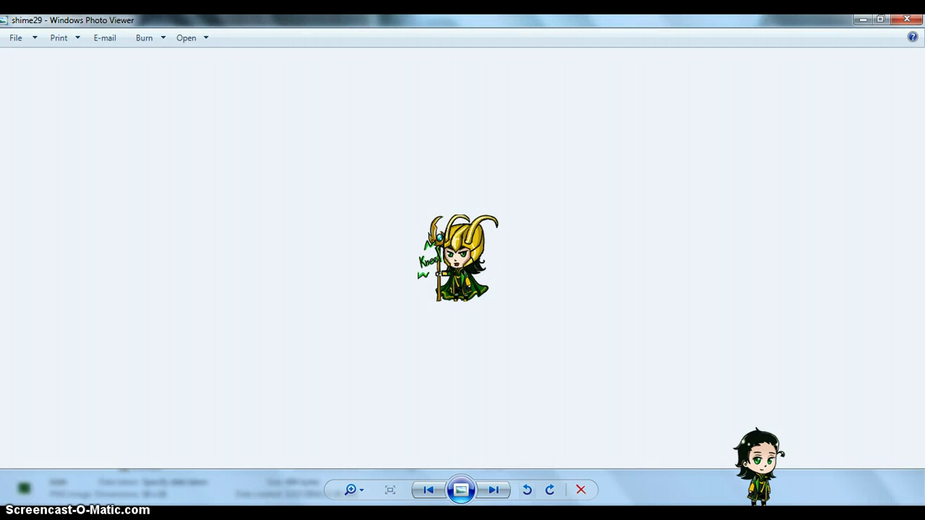
pyautogui.click(501, 497)
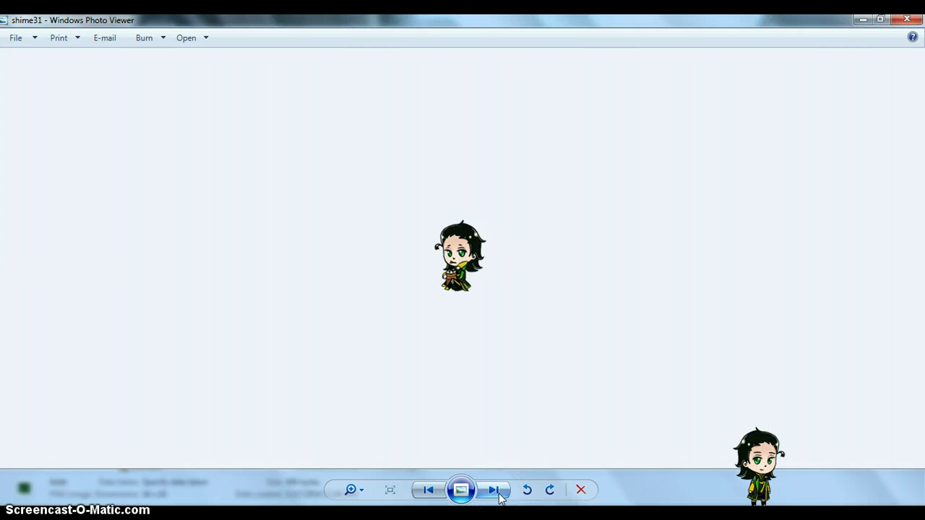
pyautogui.click(501, 497)
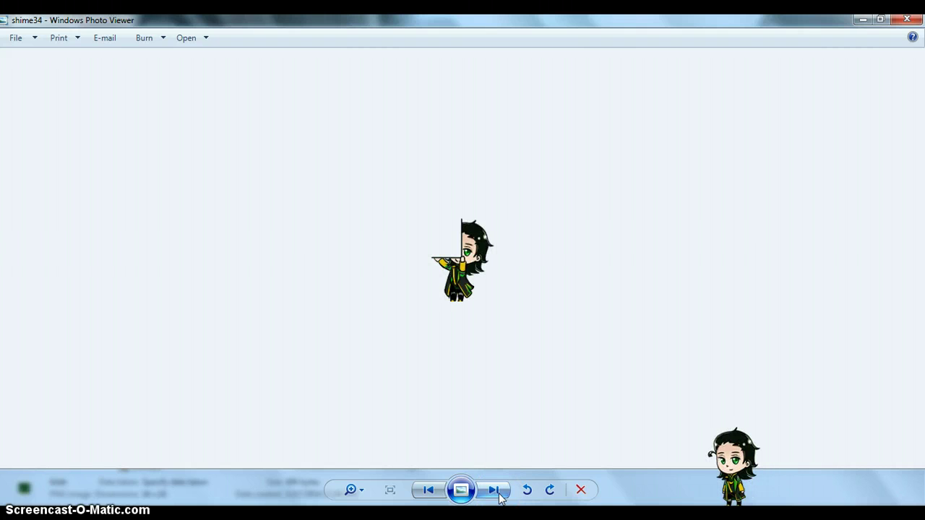
pyautogui.click(501, 497)
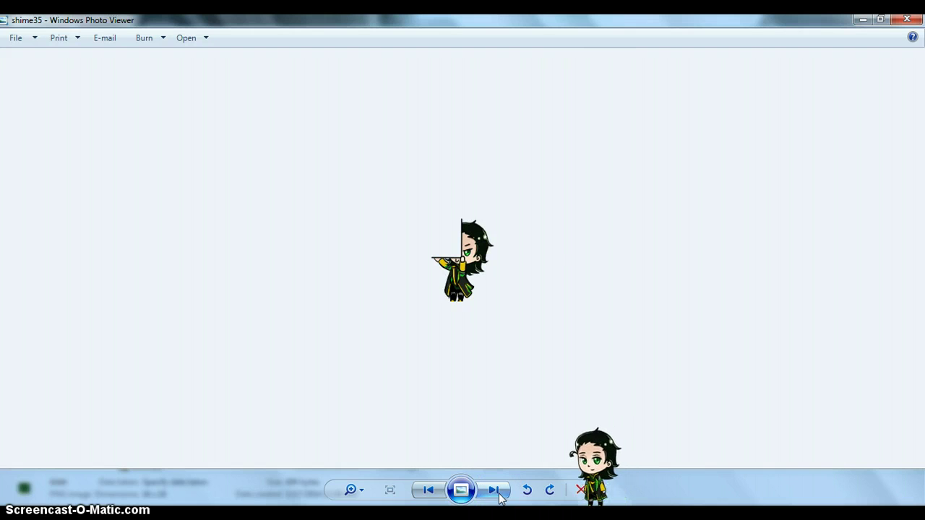
pyautogui.click(500, 497)
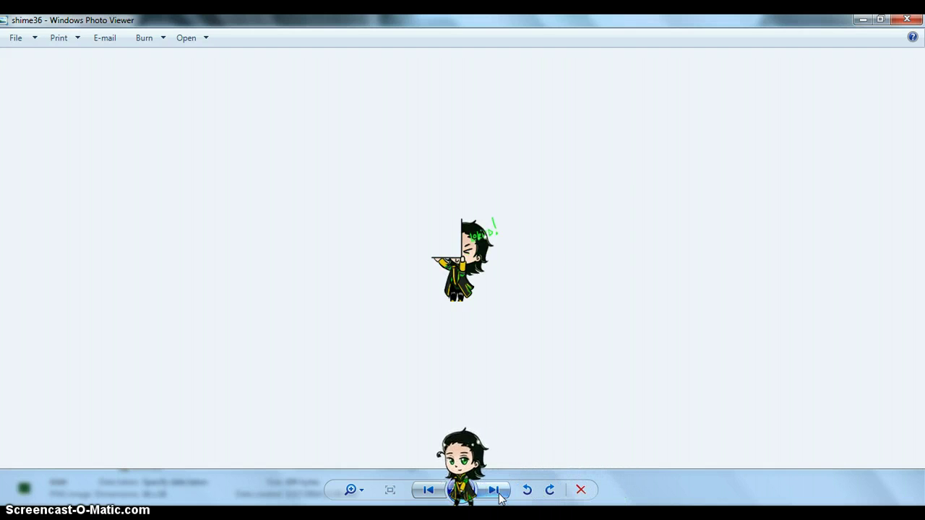
pyautogui.click(500, 497)
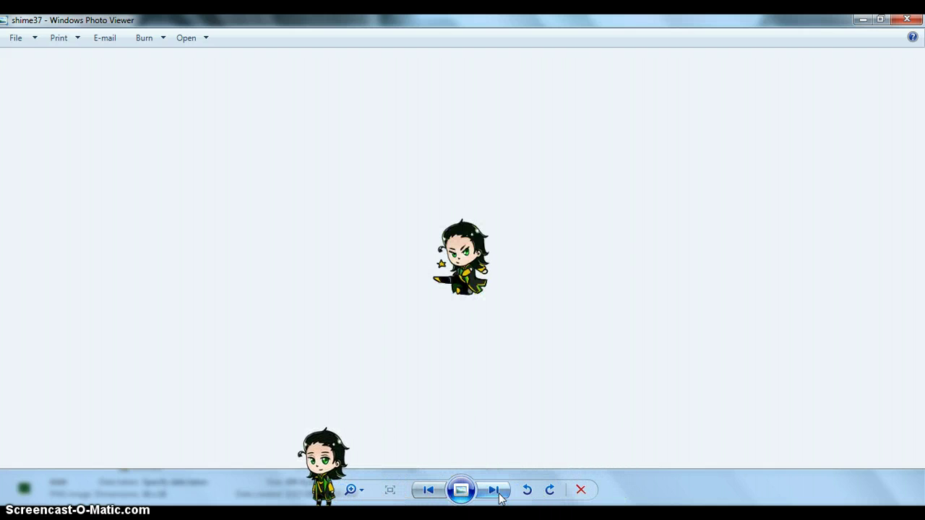
pyautogui.click(500, 497)
pyautogui.click(493, 491)
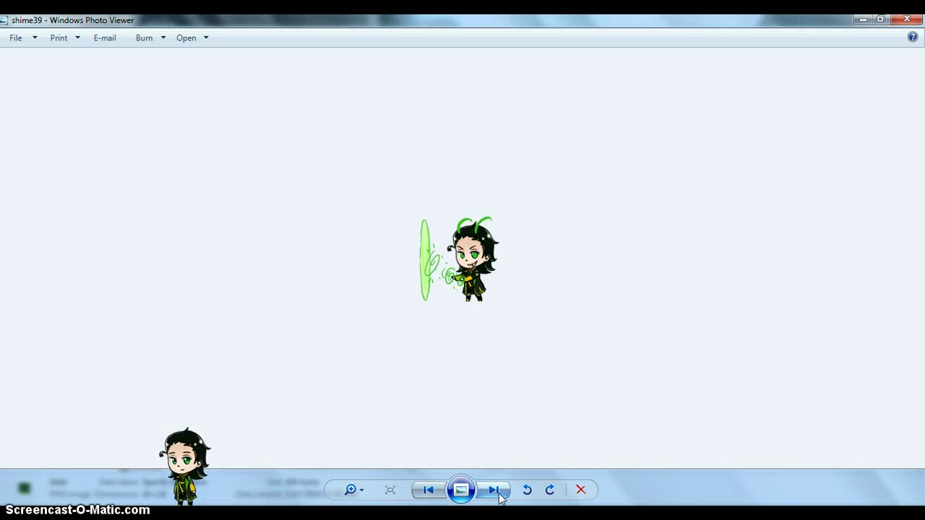
pyautogui.click(494, 490)
pyautogui.click(494, 490)
pyautogui.click(493, 491)
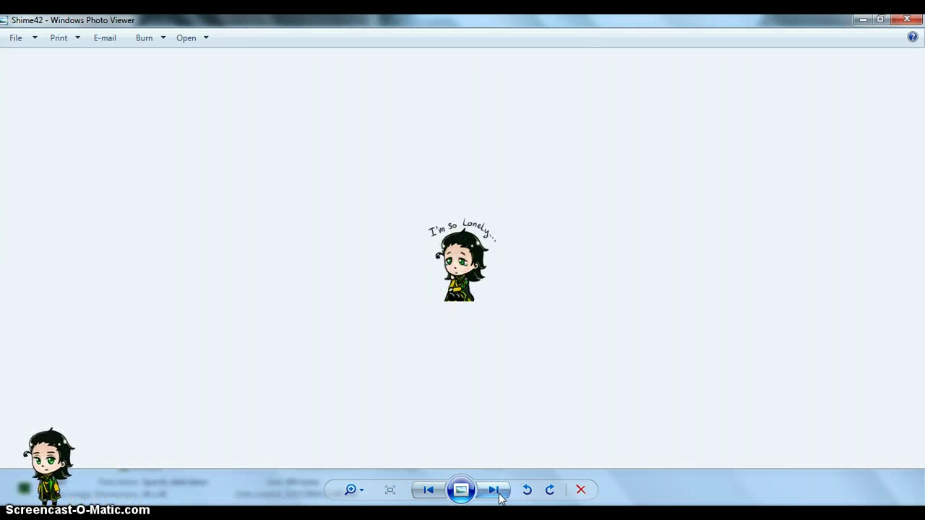
pyautogui.click(493, 491)
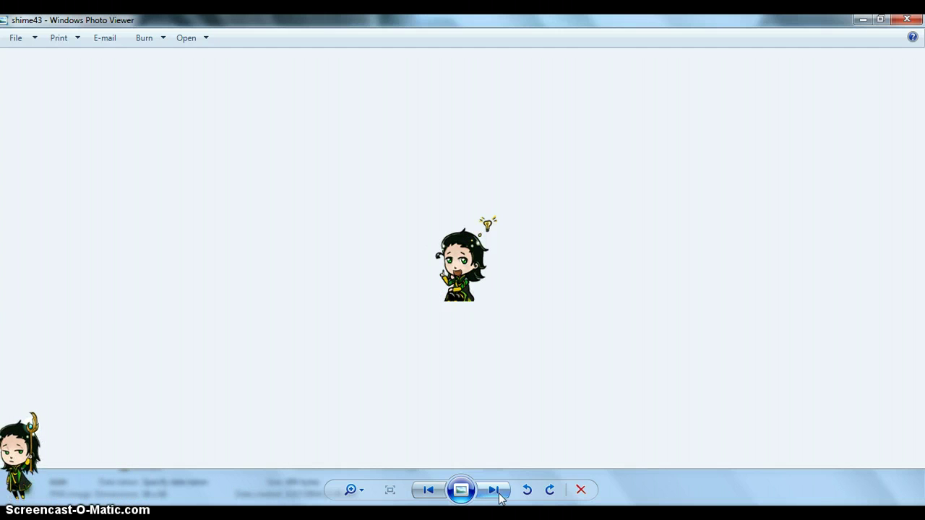
pyautogui.click(493, 491)
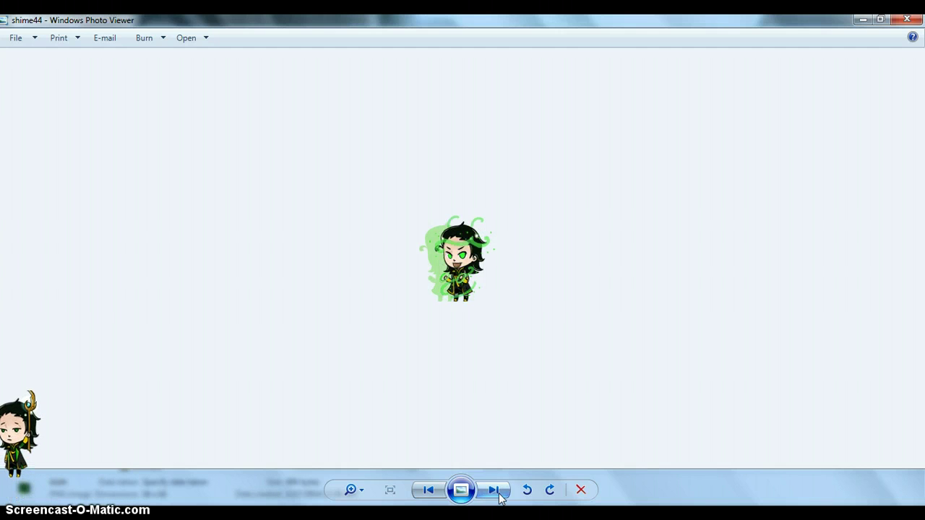
pyautogui.click(499, 494)
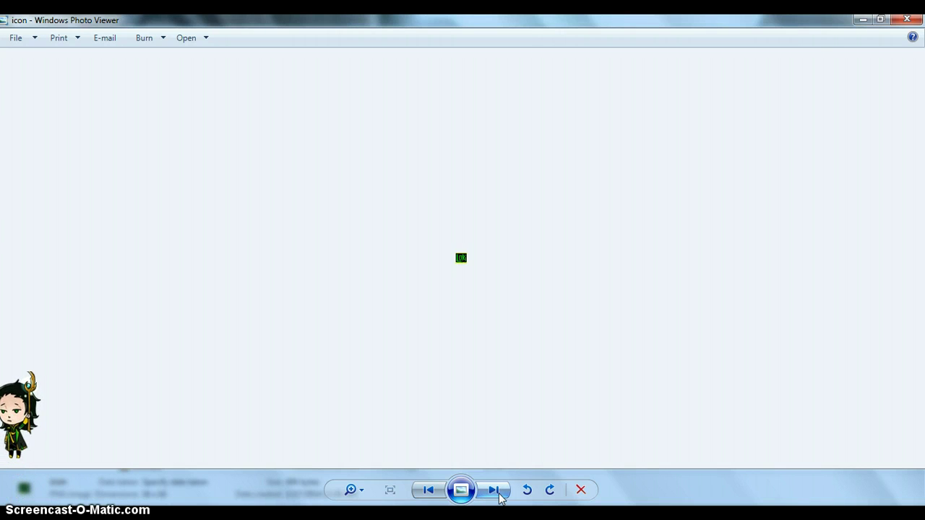
pyautogui.click(906, 20)
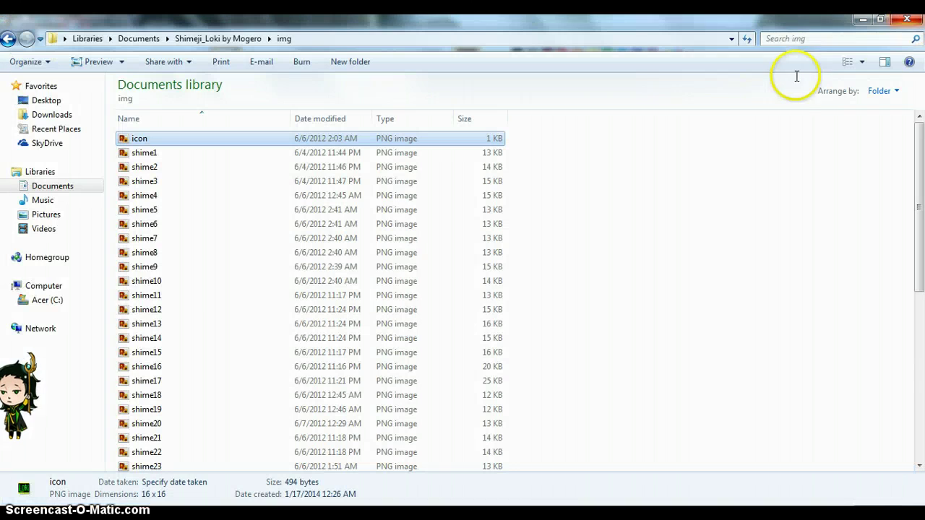
# Step: Close the img folder window and shrink the picture's canvas to about 1203 × 527 px, keeping the heart and both speech bubbles
pyautogui.click(906, 18)
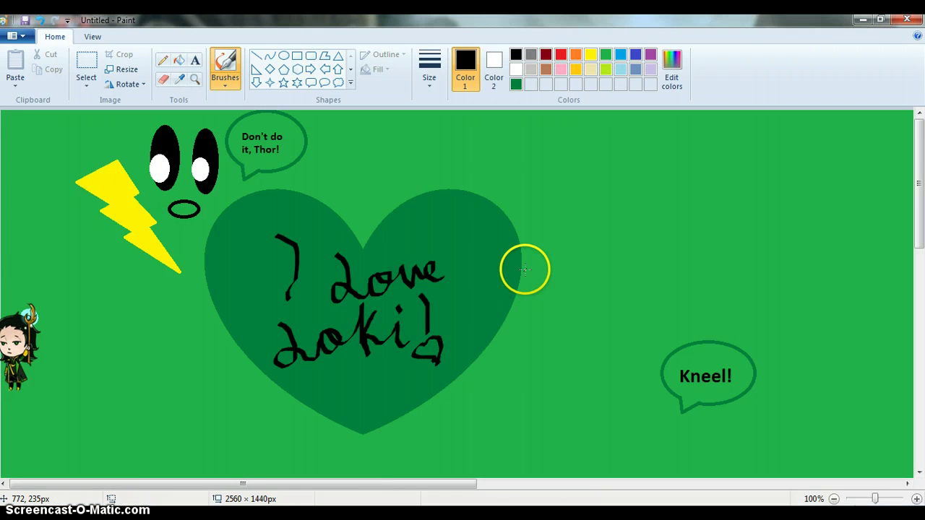
pyautogui.moveTo(920, 137); pyautogui.dragTo(892, 419)
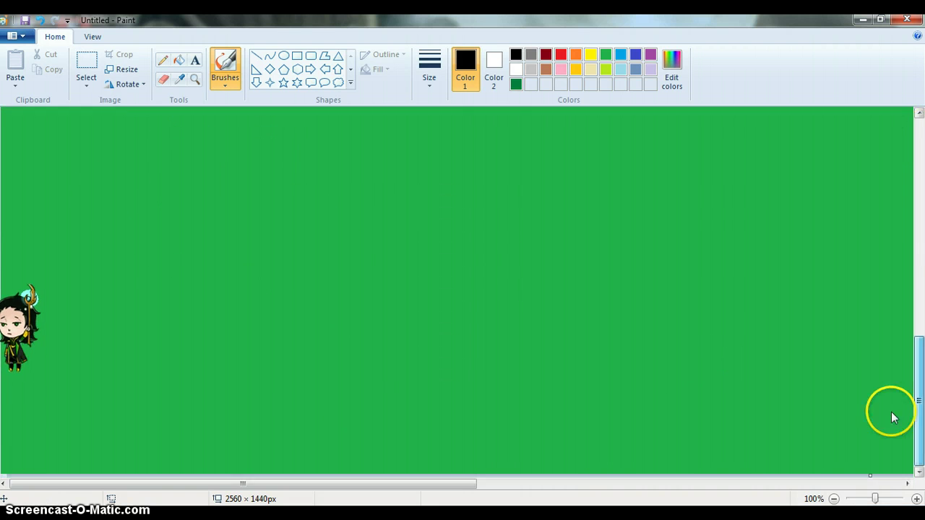
pyautogui.moveTo(402, 488); pyautogui.dragTo(759, 454)
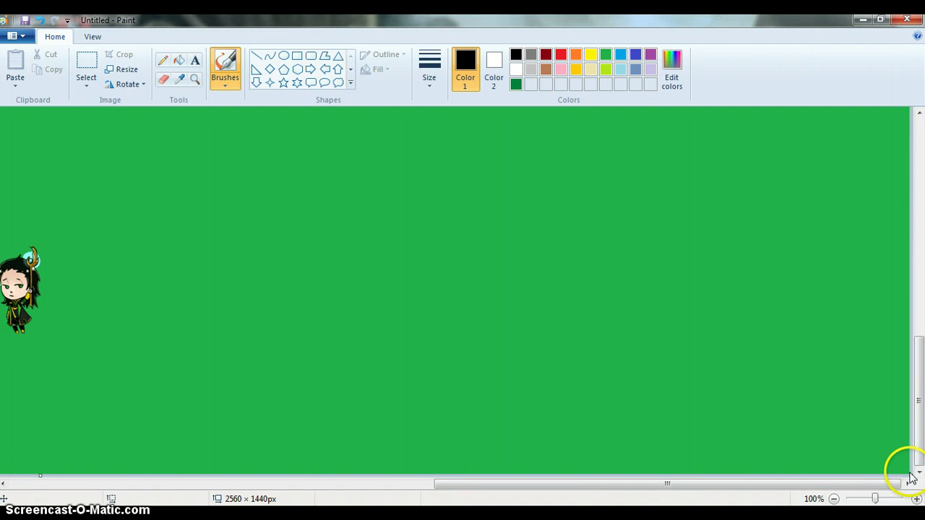
pyautogui.moveTo(912, 477); pyautogui.dragTo(823, 319)
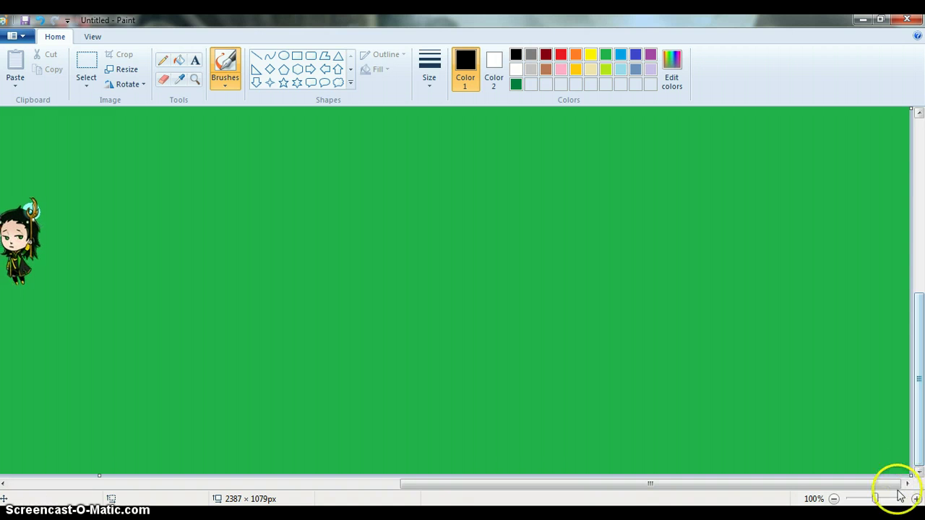
pyautogui.moveTo(908, 474); pyautogui.dragTo(814, 101)
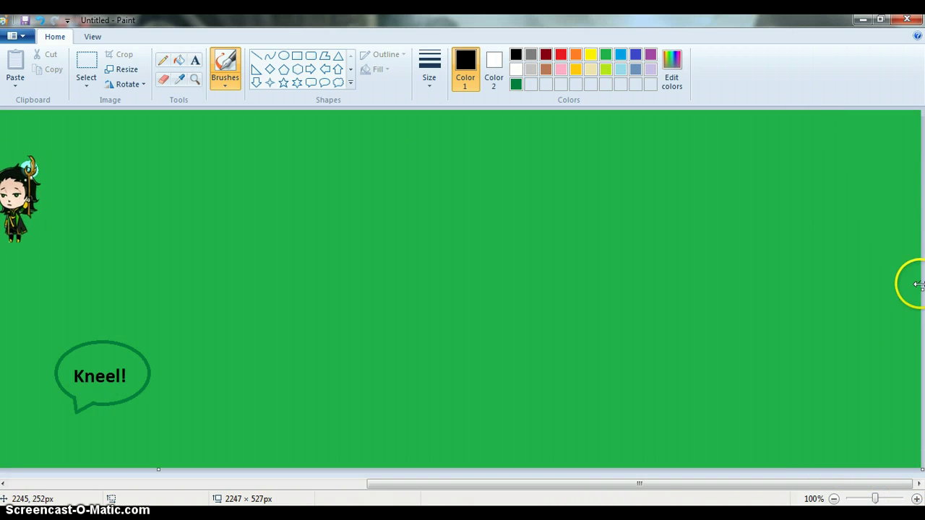
pyautogui.moveTo(846, 489); pyautogui.dragTo(920, 415)
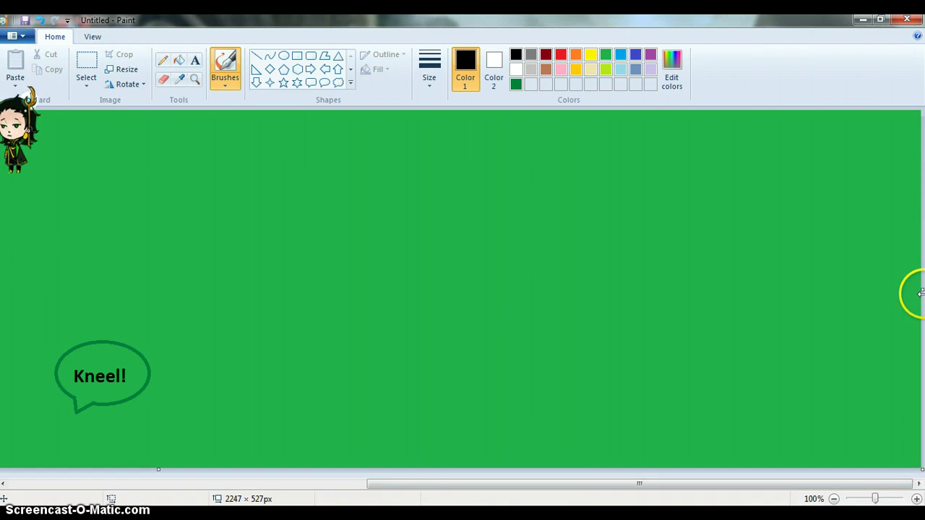
pyautogui.moveTo(920, 289)
pyautogui.mouseDown()
pyautogui.moveTo(484, 343)
pyautogui.moveTo(212, 361)
pyautogui.mouseUp()
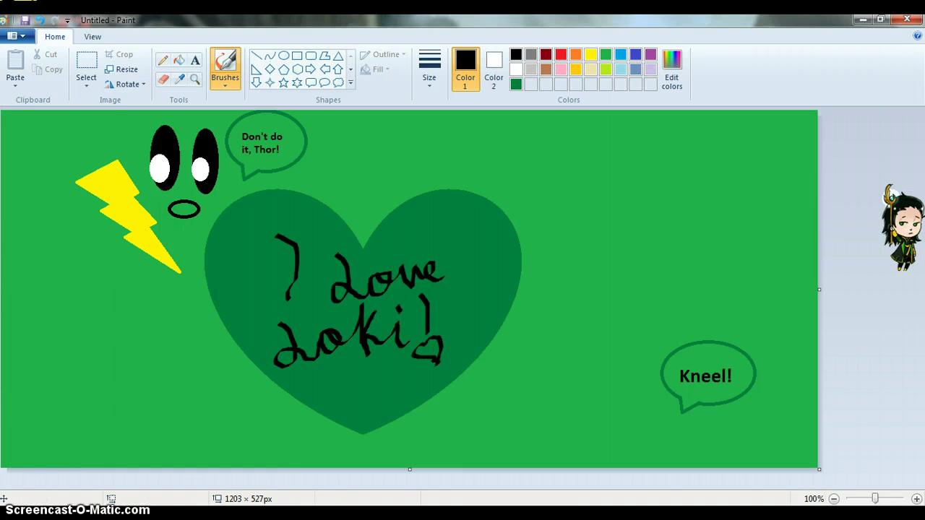
# Step: Restore the maximized Paint window and reduce its width and height so it takes up only a small part of the desktop
pyautogui.click(880, 20)
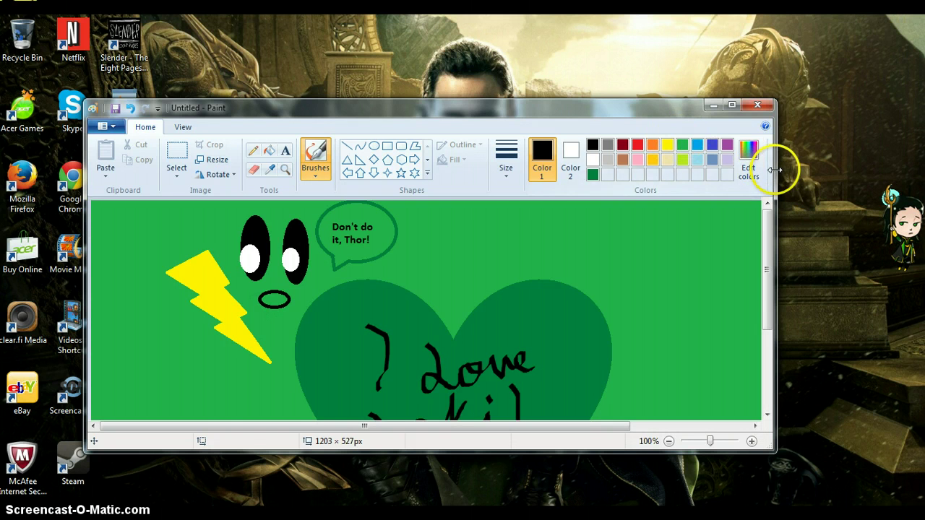
pyautogui.moveTo(774, 169); pyautogui.dragTo(560, 194)
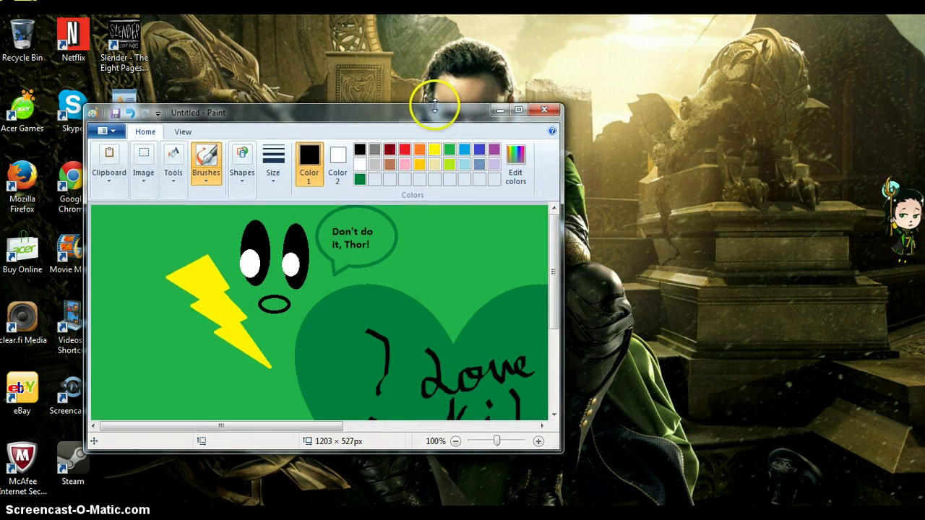
pyautogui.moveTo(434, 106)
pyautogui.mouseDown()
pyautogui.moveTo(438, 186)
pyautogui.moveTo(411, 229)
pyautogui.moveTo(409, 202)
pyautogui.moveTo(410, 211)
pyautogui.moveTo(509, 229)
pyautogui.mouseUp()
# Step: Move the Loki mascot over the small Paint window, drop it from above, and minimize the window
pyautogui.moveTo(890, 155)
pyautogui.mouseDown()
pyautogui.moveTo(719, 124)
pyautogui.moveTo(491, 126)
pyautogui.moveTo(470, 141)
pyautogui.moveTo(473, 300)
pyautogui.moveTo(458, 326)
pyautogui.mouseUp()
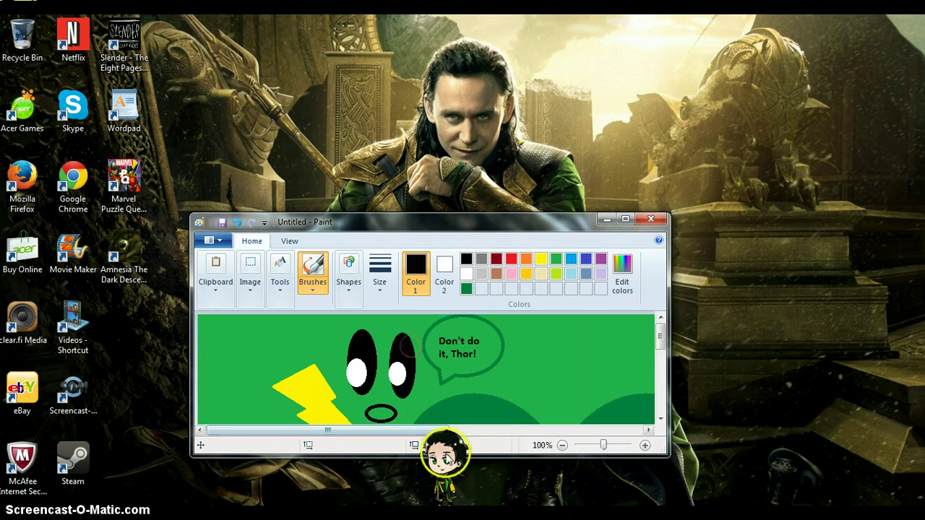
pyautogui.moveTo(450, 459)
pyautogui.mouseDown()
pyautogui.moveTo(415, 437)
pyautogui.moveTo(386, 43)
pyautogui.mouseUp()
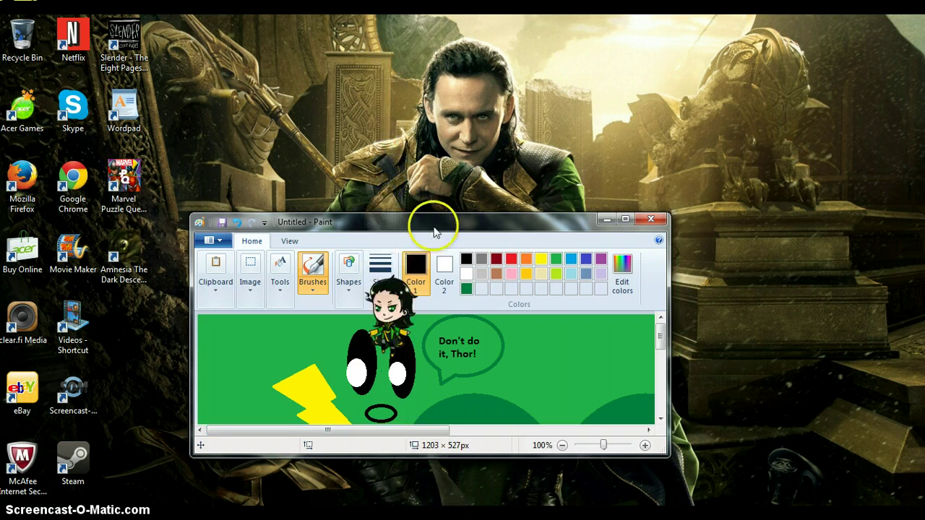
pyautogui.click(605, 221)
# Step: Switch to the Chrome window, drop the Loki mascot onto its upper edge, shift the window down and up, and minimize it
pyautogui.hotkey('alt', 'Tab')
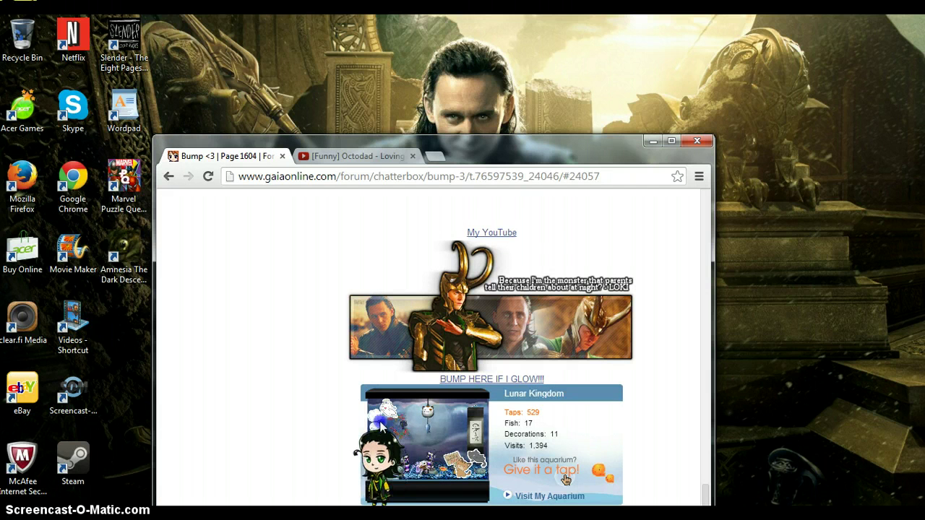
pyautogui.moveTo(381, 428); pyautogui.dragTo(417, 39)
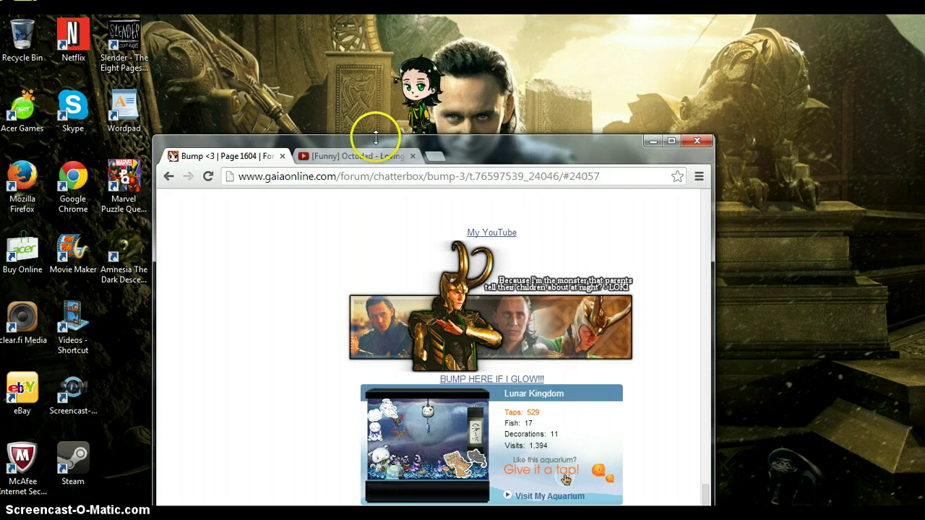
pyautogui.moveTo(376, 138); pyautogui.dragTo(388, 142)
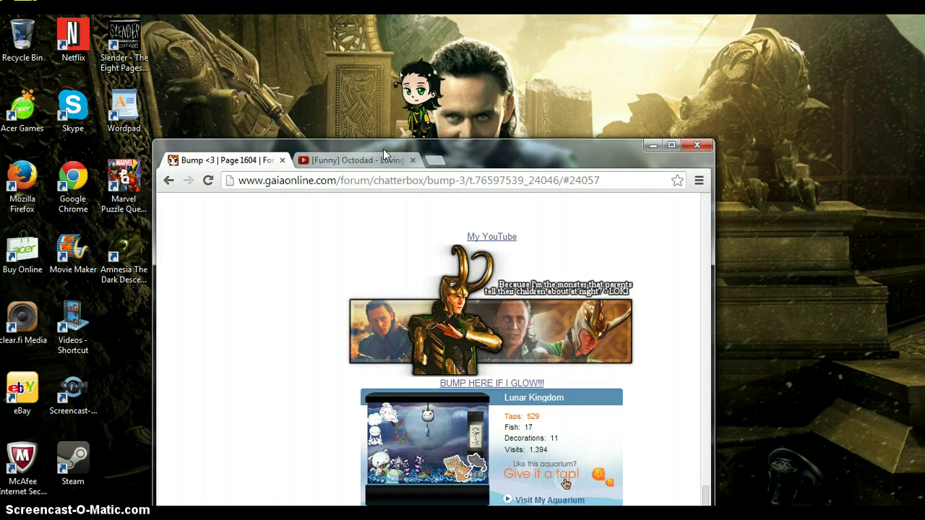
pyautogui.moveTo(382, 149); pyautogui.dragTo(395, 246)
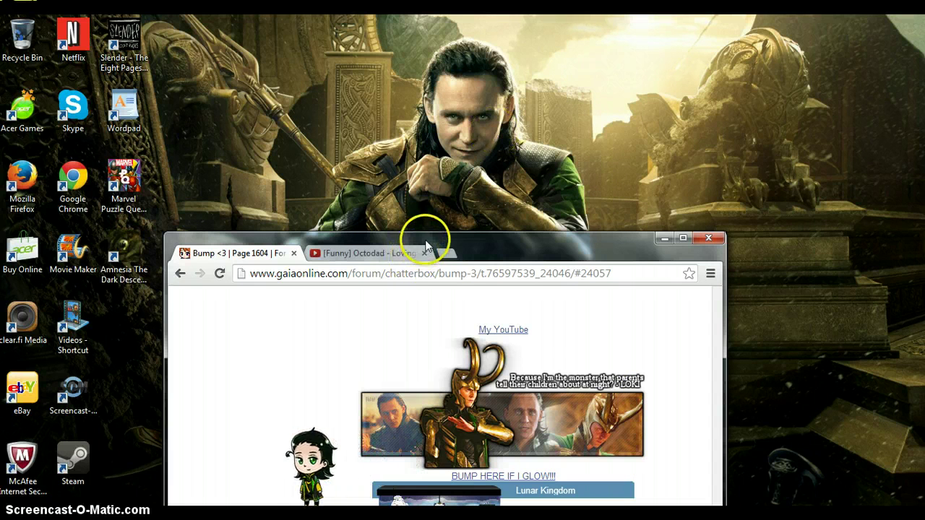
pyautogui.moveTo(427, 245); pyautogui.dragTo(435, 179)
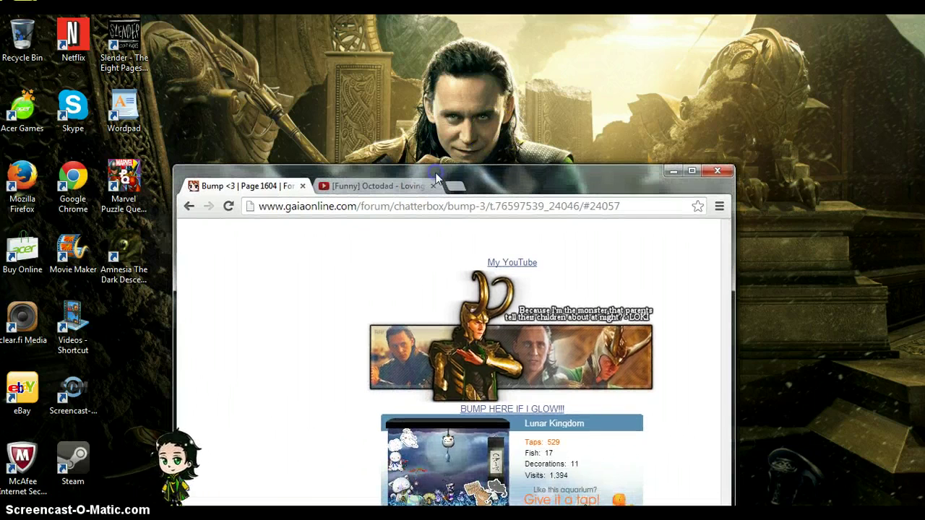
pyautogui.click(670, 171)
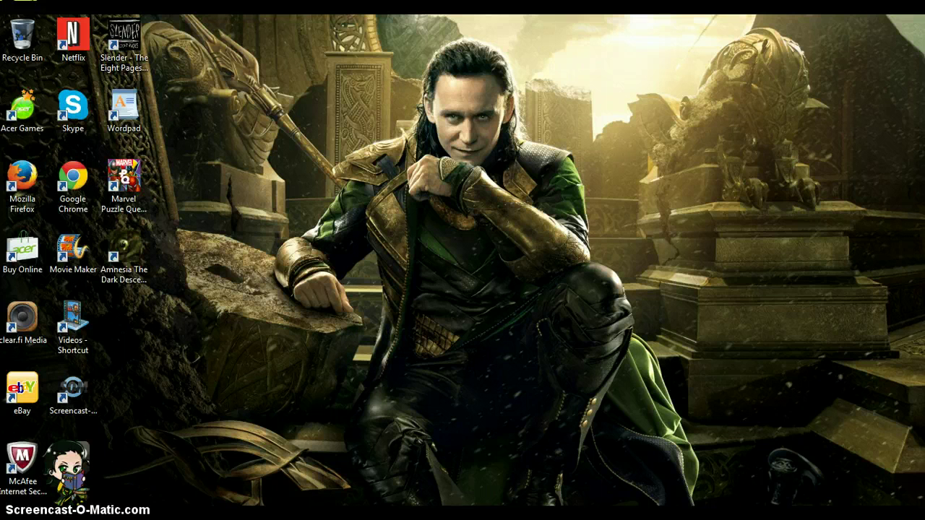
# Step: Pick up the Loki mascot on the empty desktop and toss it to different spots across the wallpaper
pyautogui.moveTo(66, 482); pyautogui.dragTo(599, 192)
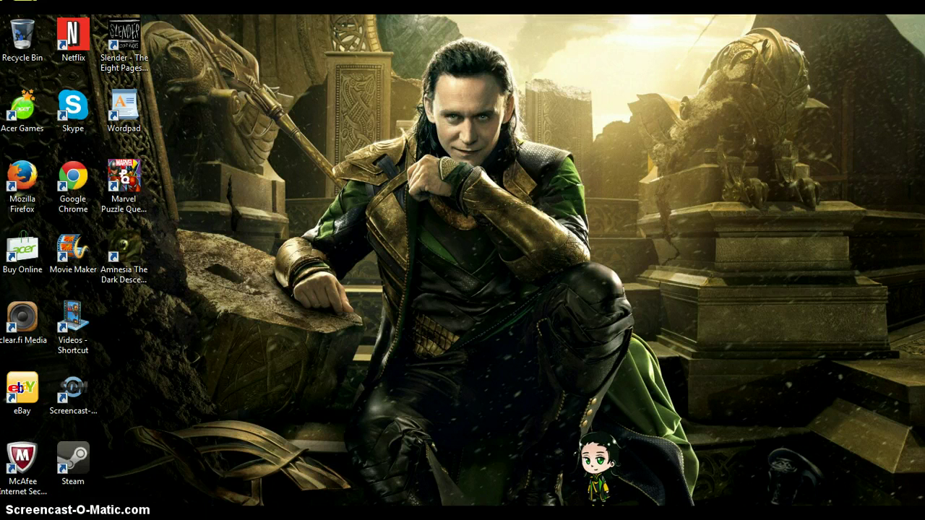
pyautogui.moveTo(588, 415); pyautogui.dragTo(491, 333)
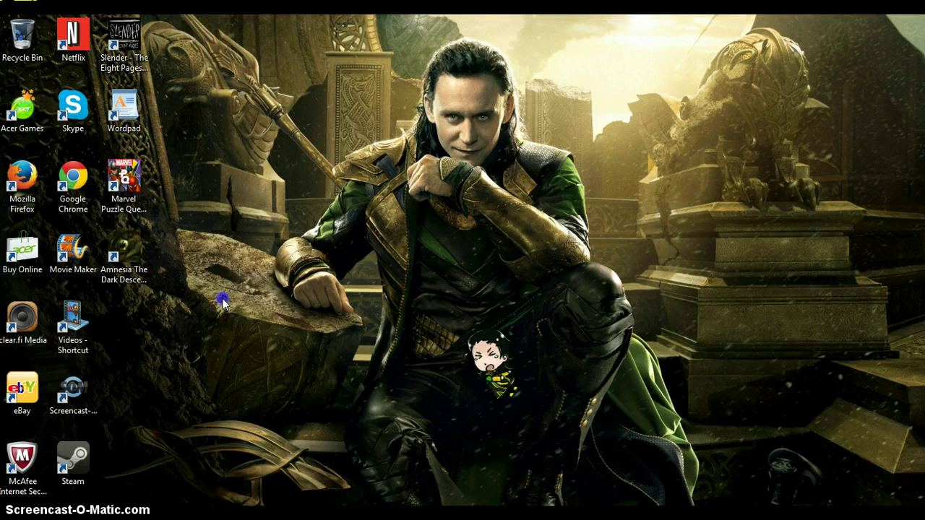
pyautogui.moveTo(292, 184); pyautogui.dragTo(442, 201)
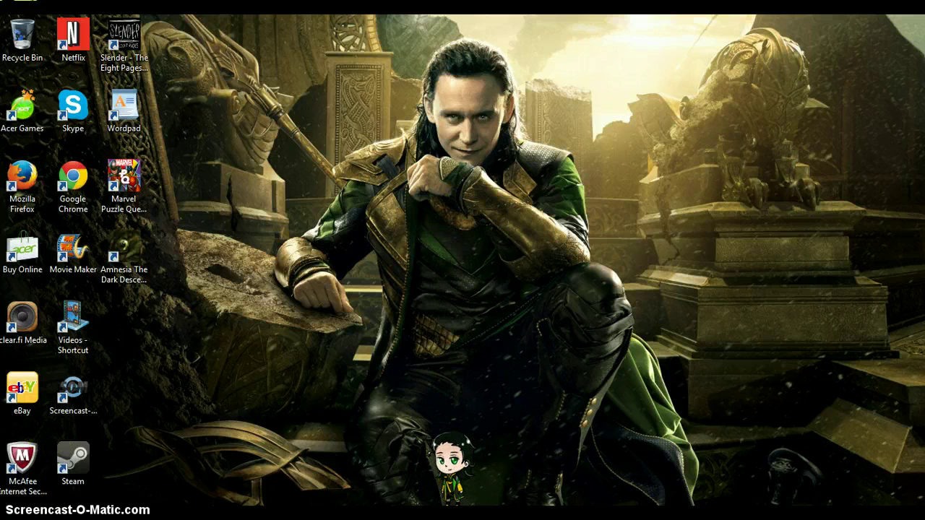